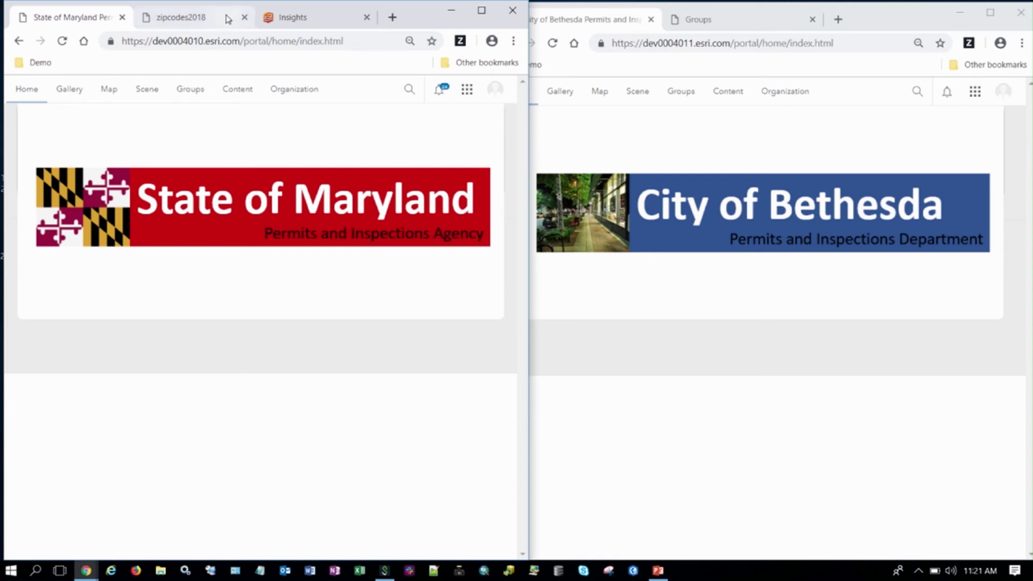
Create a view layer from the zipcodes2018 feature layer, titled zipcodes2018_Bethesda, keeping the zipcodes tag and the Data folder
click(209, 22)
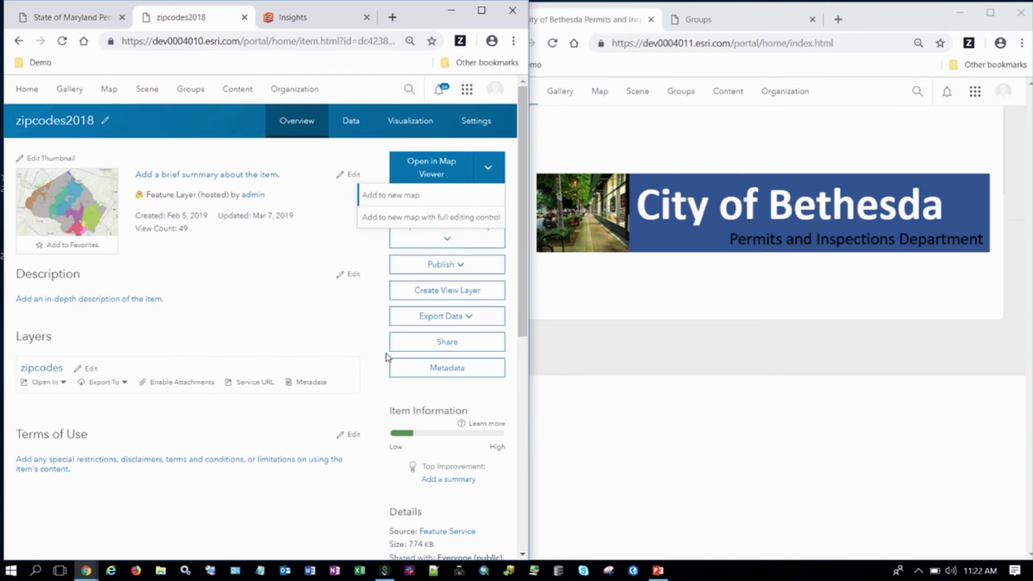
click(320, 299)
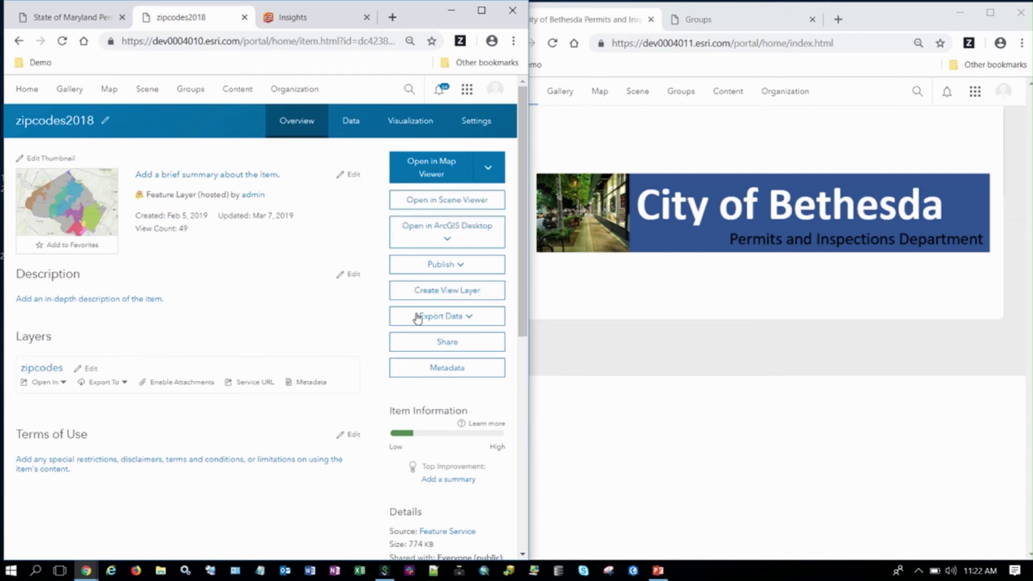
click(470, 296)
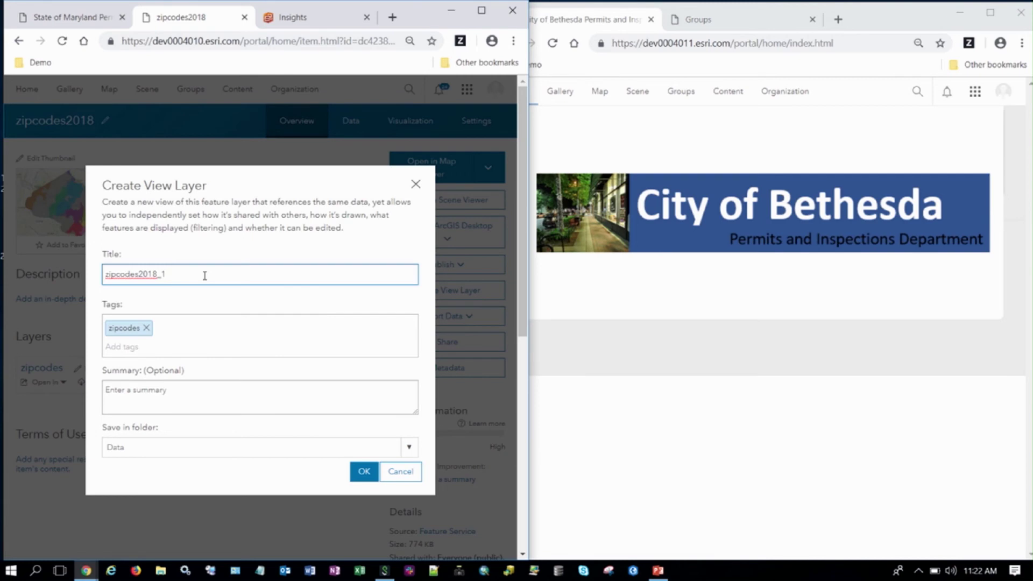
key(BackSpace)
text(Bethesda)
click(362, 475)
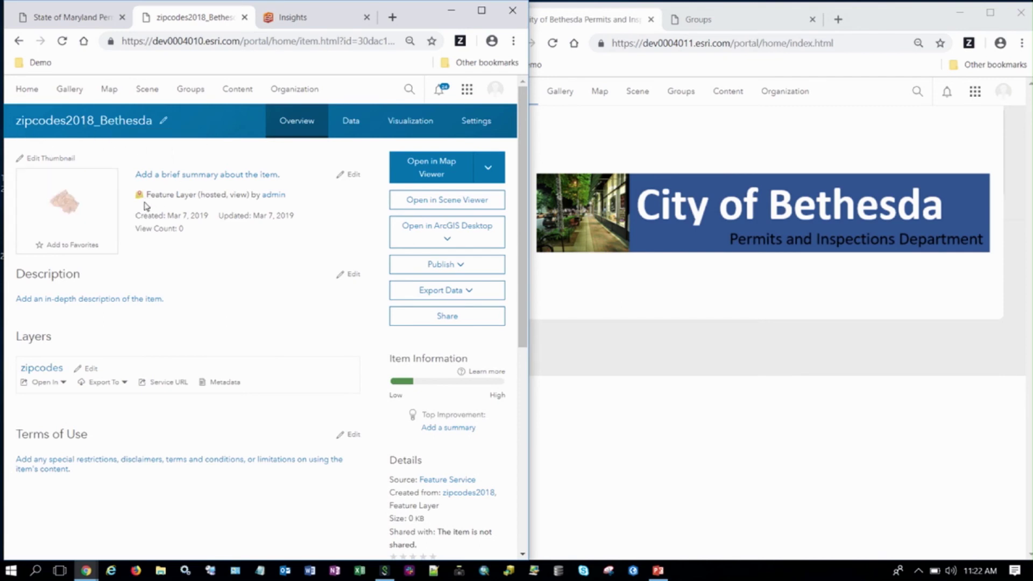
Look through the mail_city and zipcode records in the zipcodes2018_Bethesda view's data table
click(353, 138)
scroll(228, 319, down, 10)
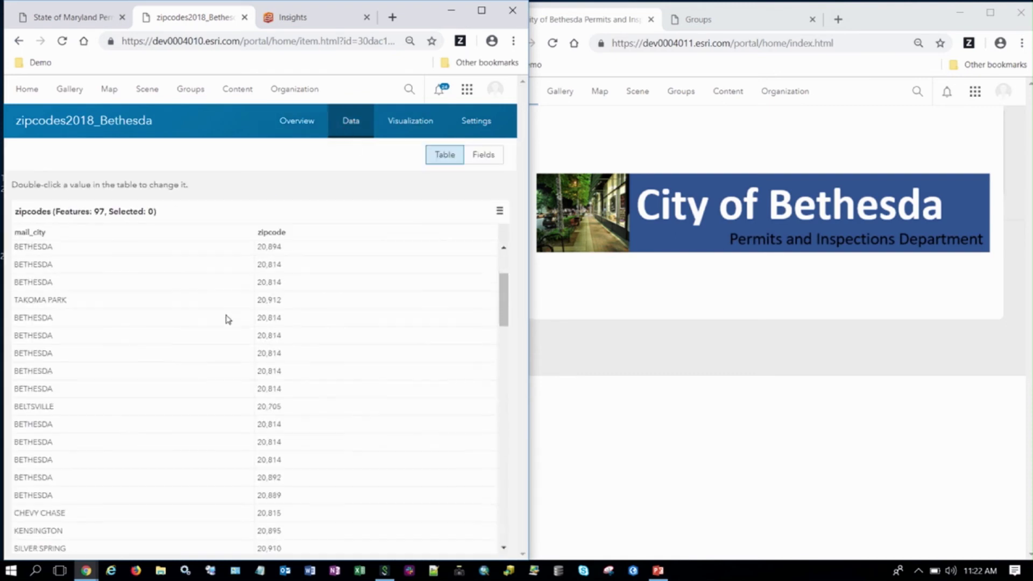
scroll(228, 319, up, 10)
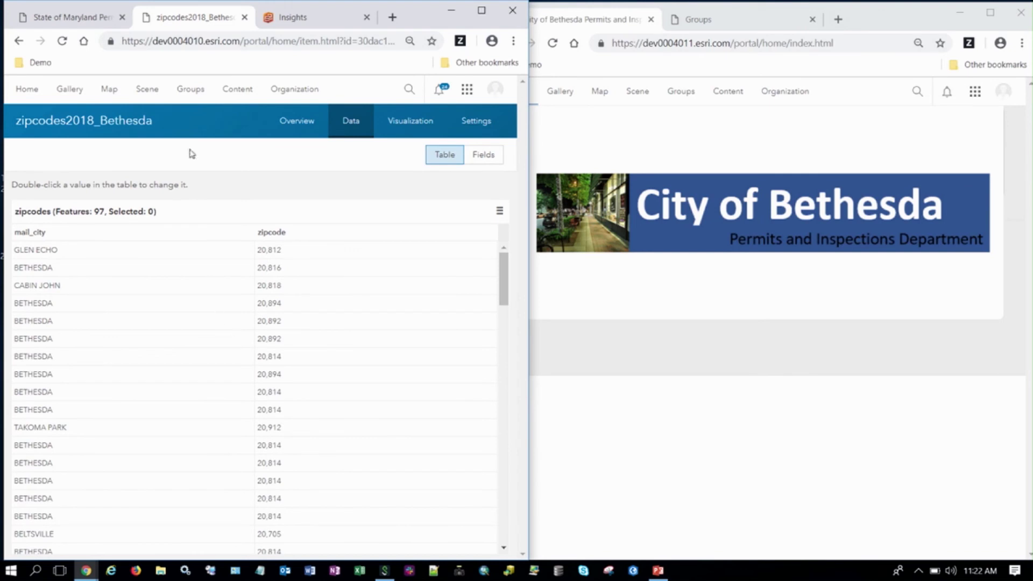
Add the zipcodes2018_Bethesda view to a new map in a separate browser tab and switch to it
click(303, 126)
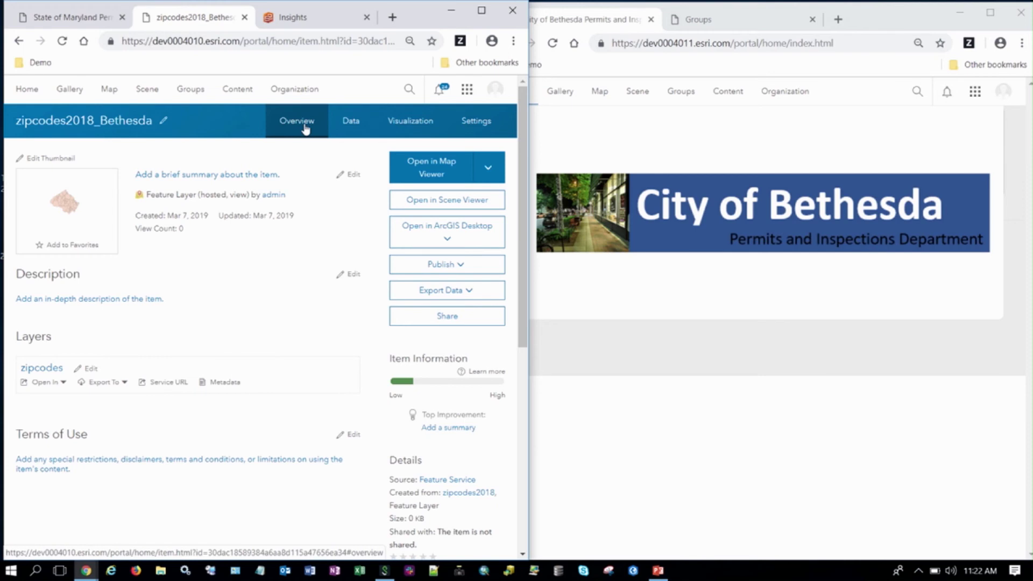
click(488, 167)
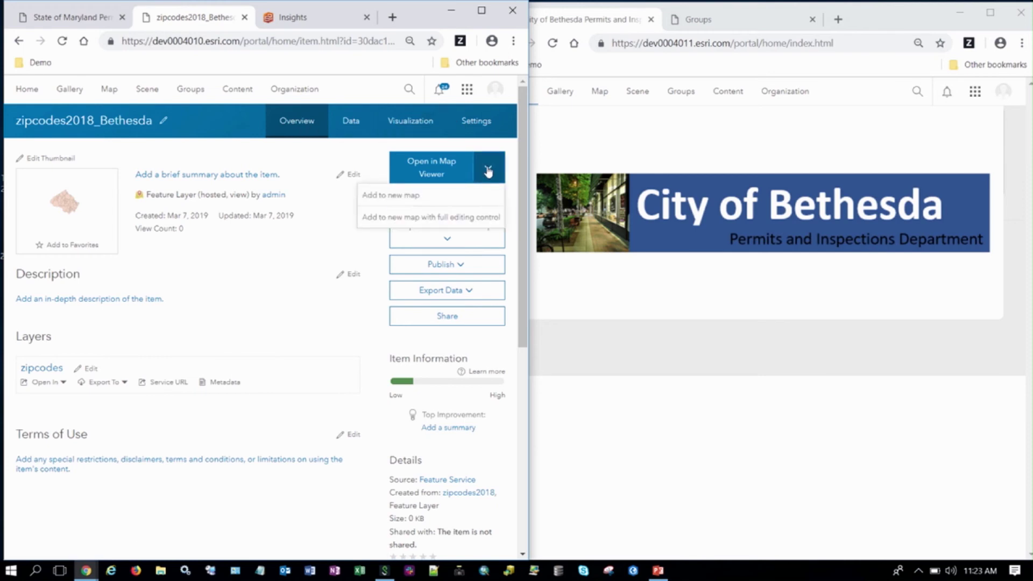
right_click(411, 196)
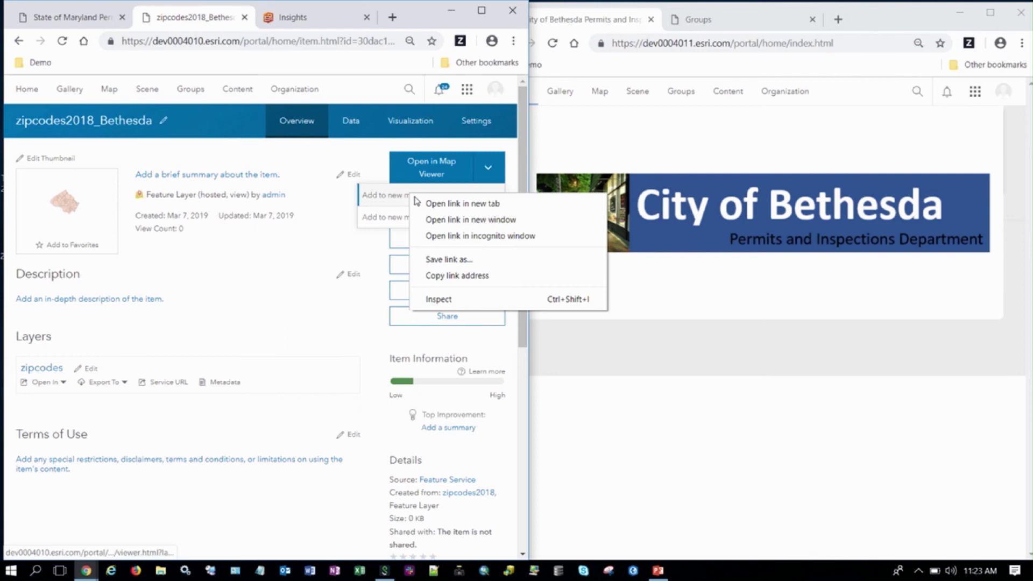
click(458, 205)
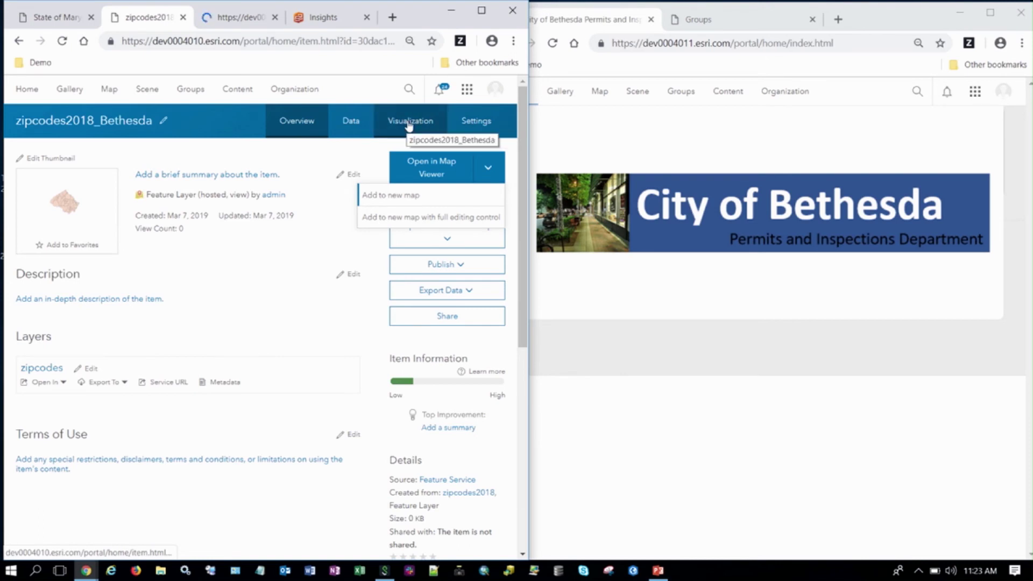
click(233, 18)
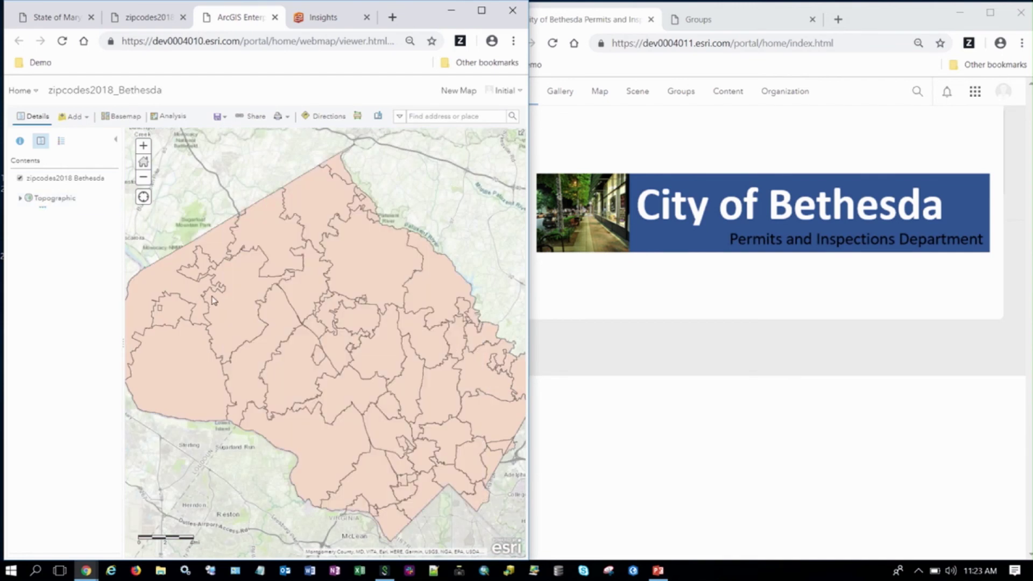
Inspect the pop-ups of several zip code areas across the map to see which cities the layer covers
click(281, 247)
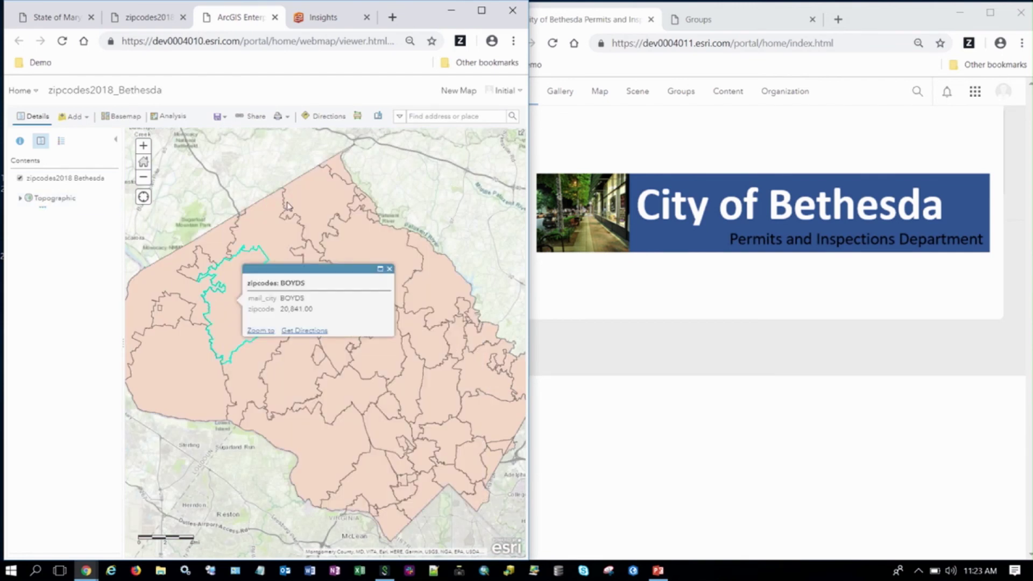
click(314, 210)
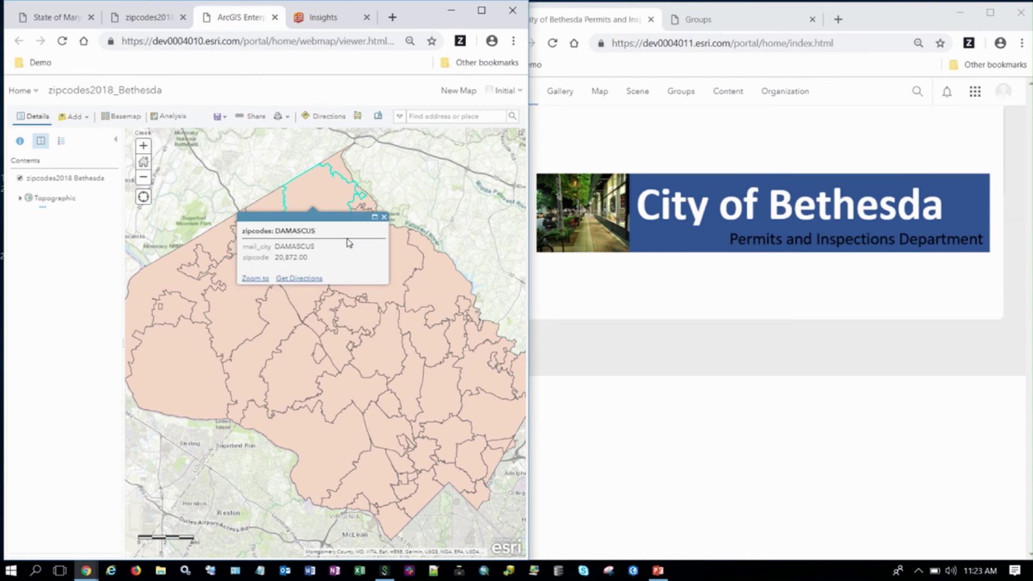
click(300, 379)
Define the features of the zipcodes2018_Bethesda view with the expression mail_city is BETHESDA and apply the definition
mouse_move(84, 174)
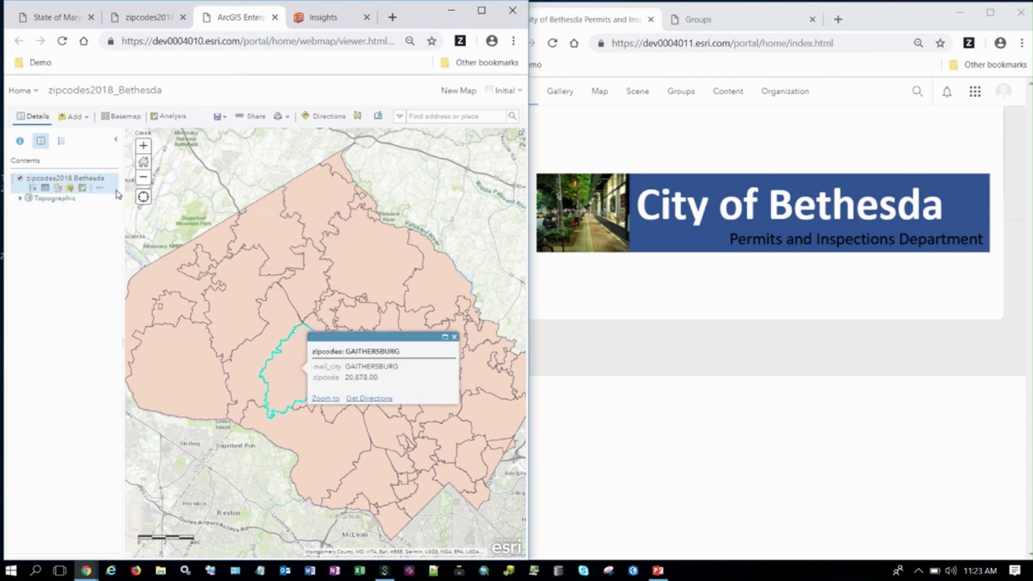
click(100, 188)
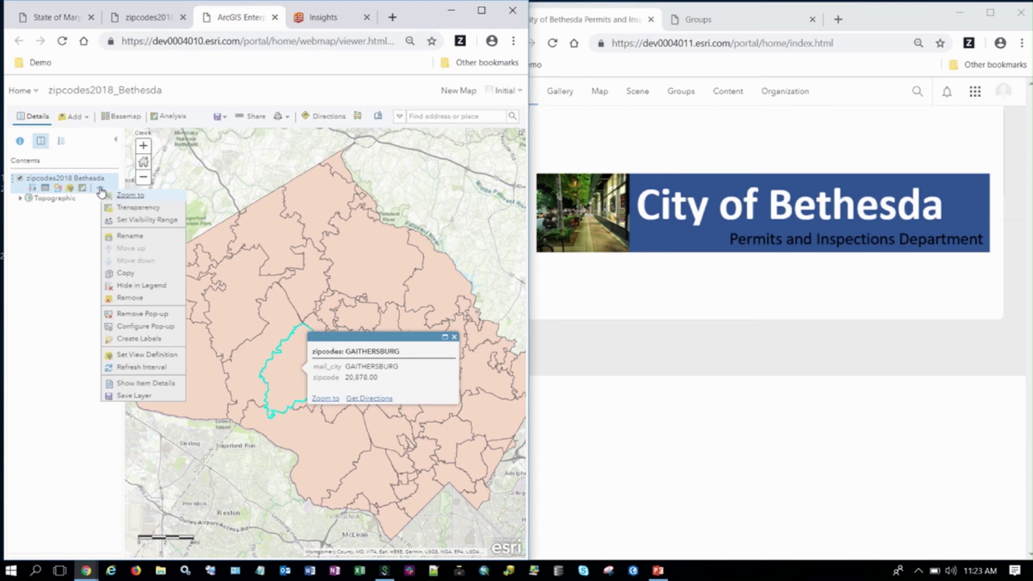
mouse_move(164, 357)
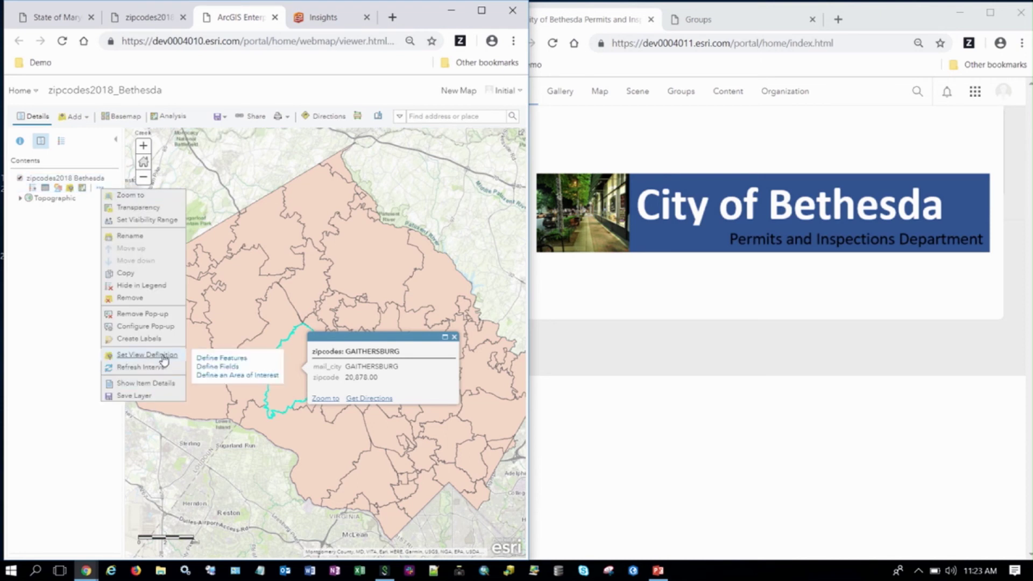
click(221, 358)
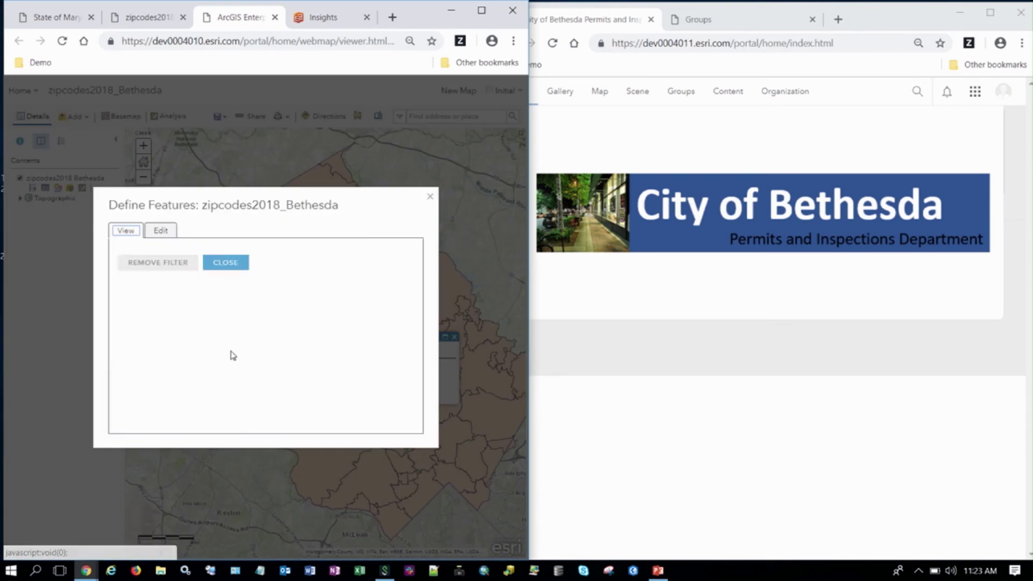
click(186, 297)
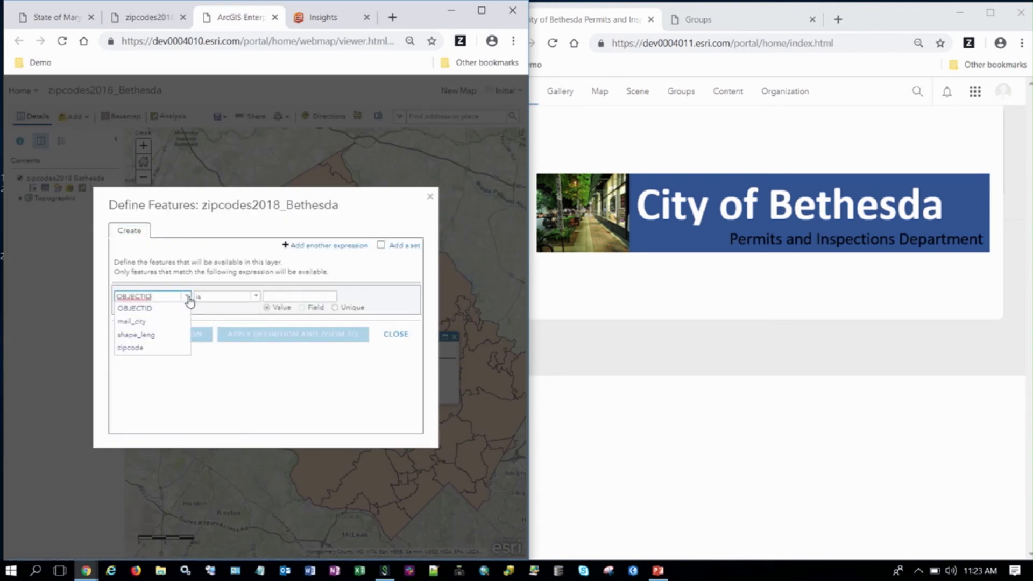
click(166, 323)
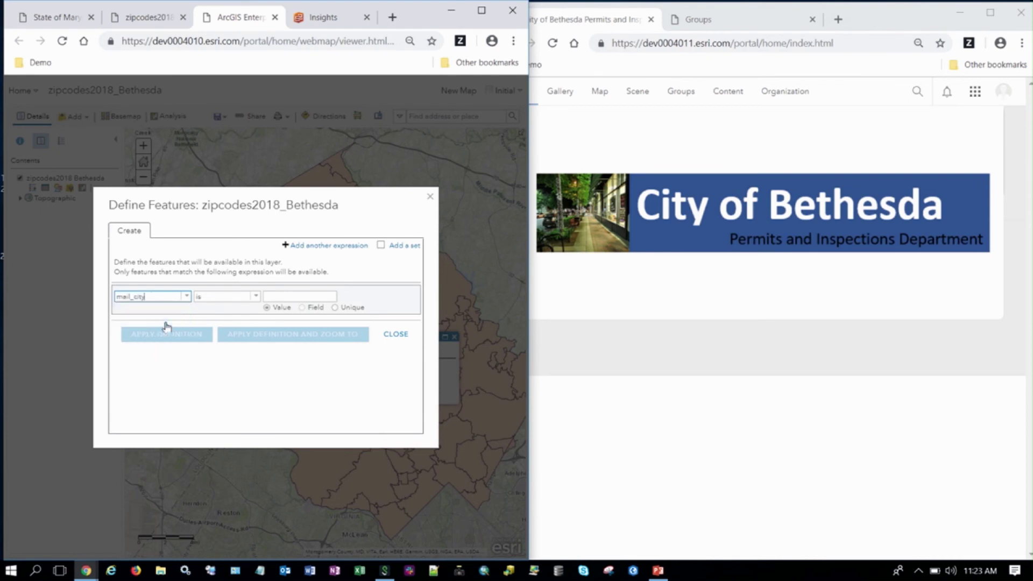
click(335, 308)
click(343, 296)
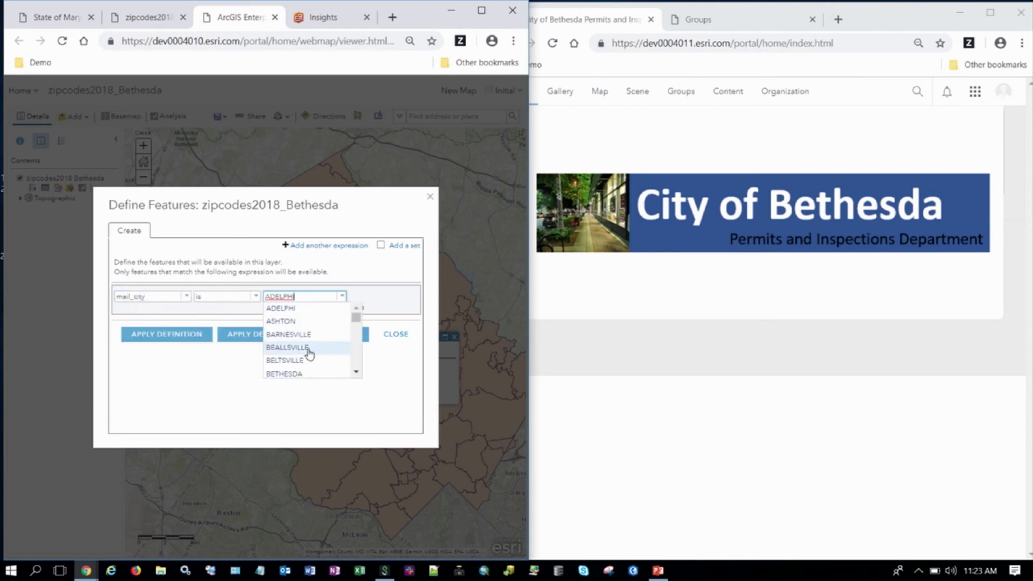
click(299, 372)
click(169, 339)
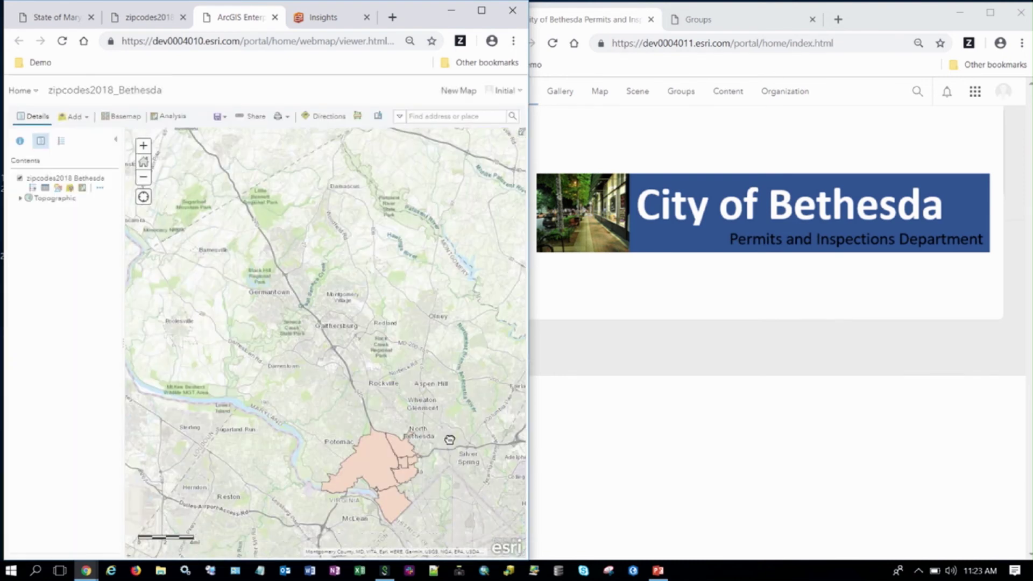
Check the pop-ups of the zip code areas left in the filtered layer, and close the last one
drag(451, 435, 406, 283)
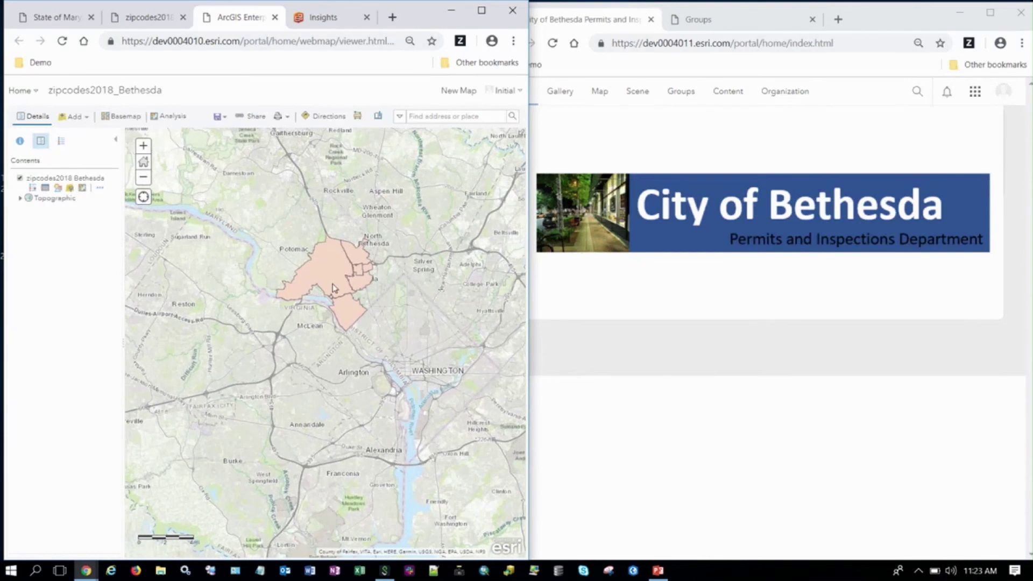
scroll(350, 297, up, 1)
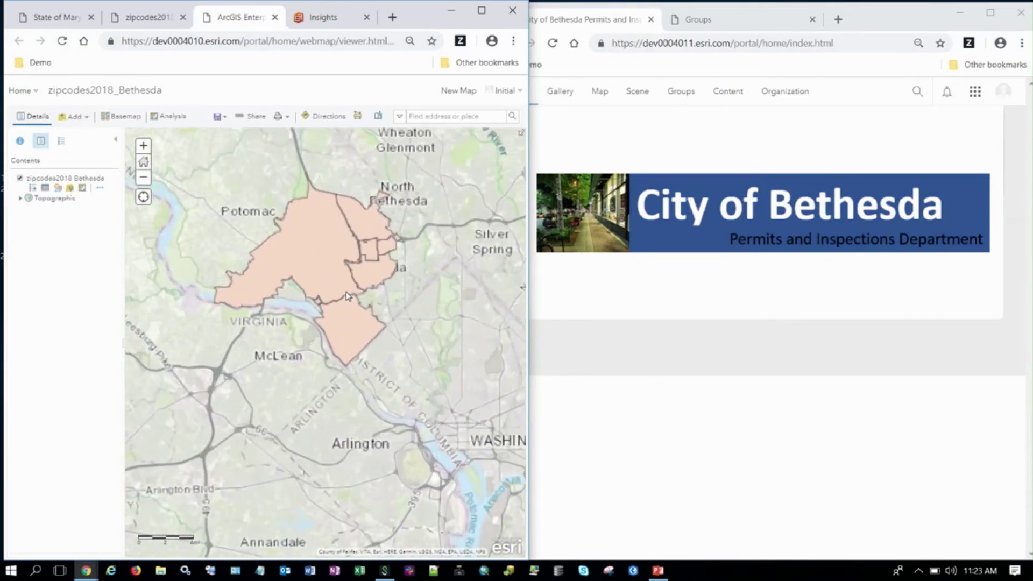
click(325, 262)
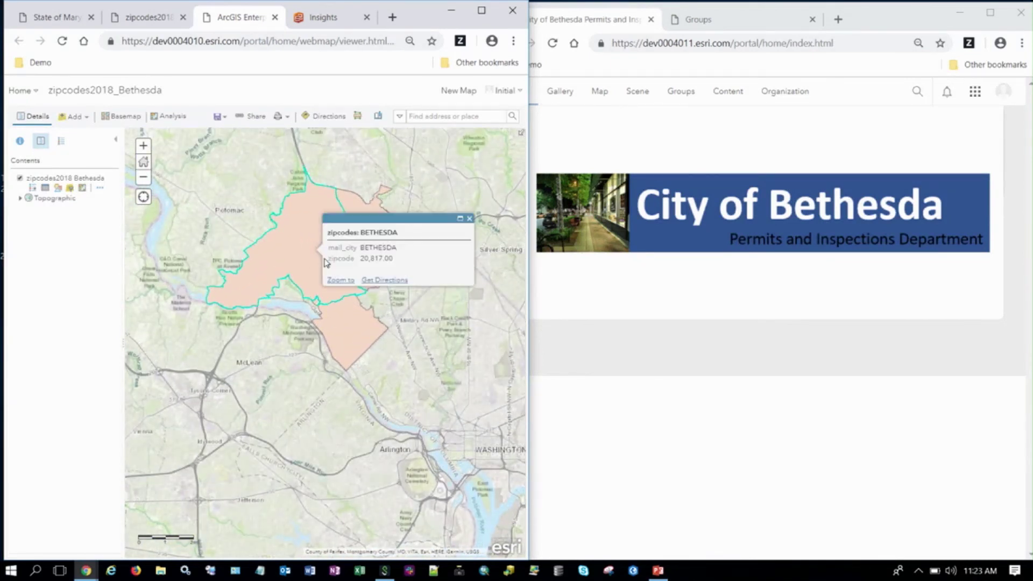
click(349, 330)
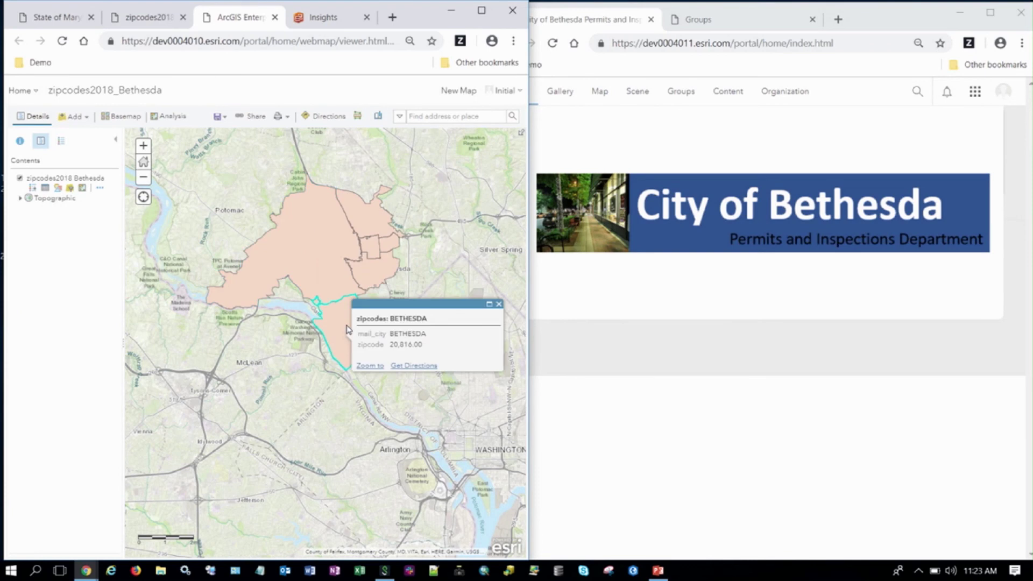
click(368, 225)
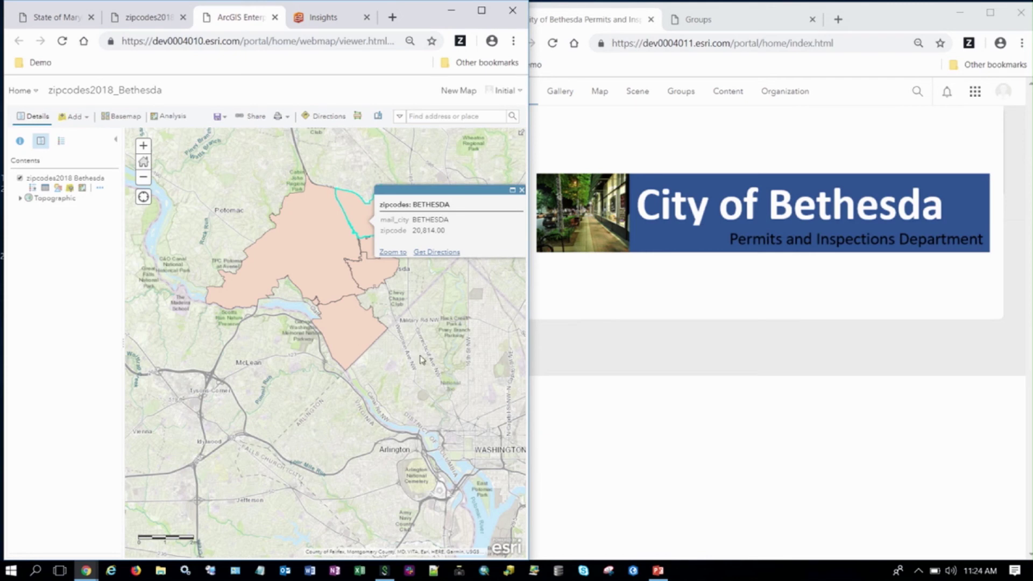
click(269, 169)
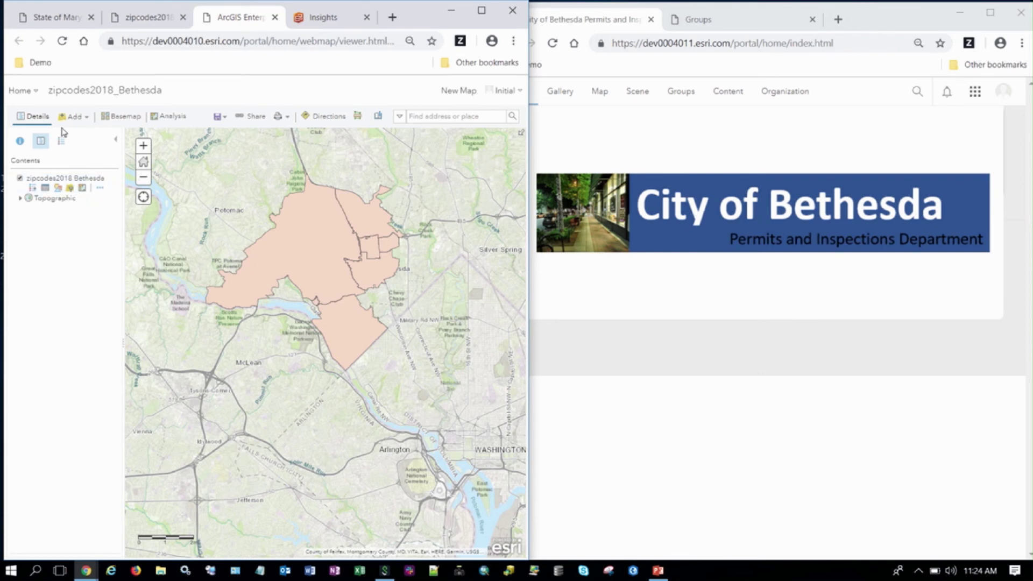
Go to the portal's content and open the zipcodes2018_Bethesda item page in a separate browser tab
click(24, 96)
click(42, 189)
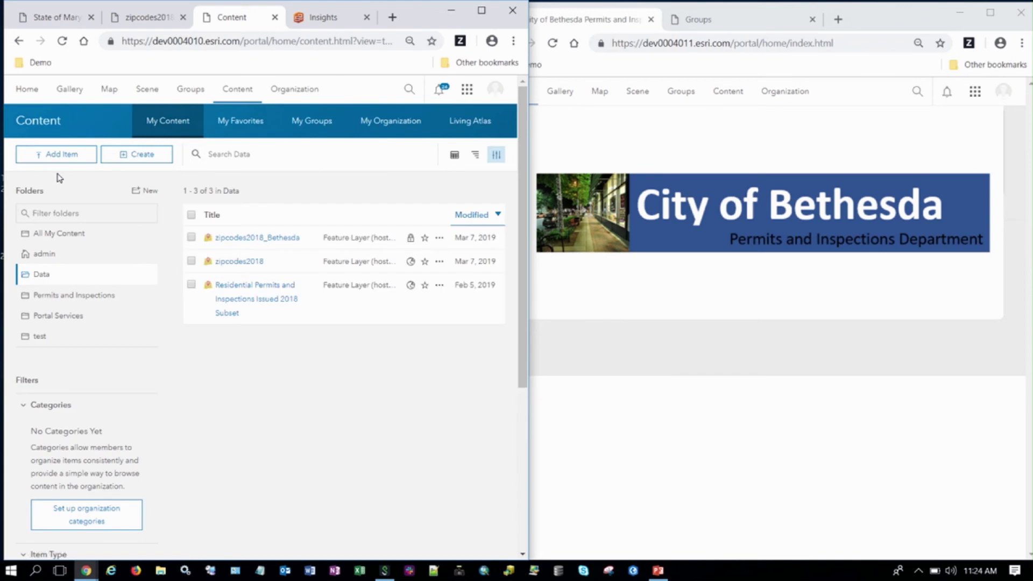
right_click(270, 245)
click(308, 249)
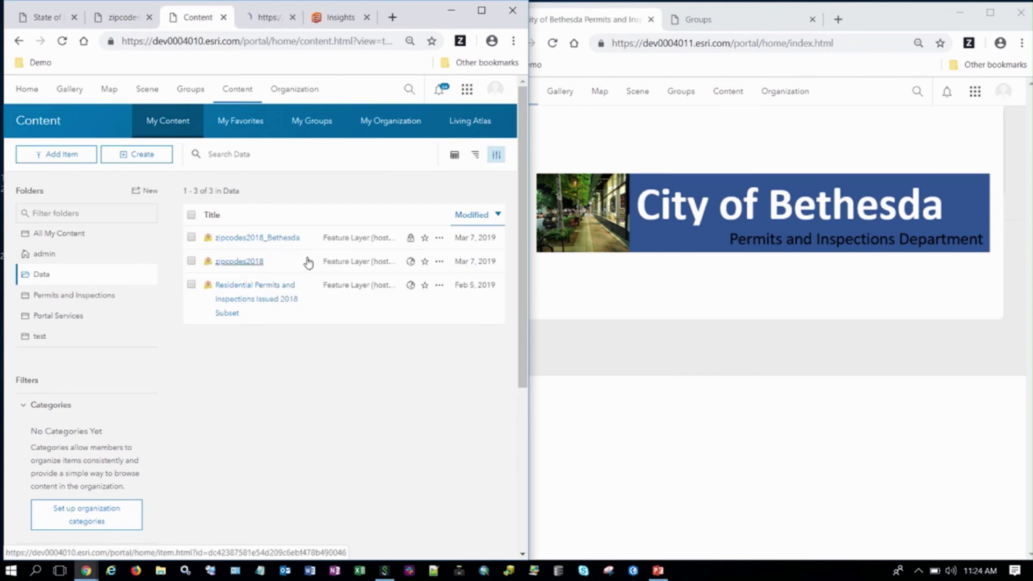
click(267, 25)
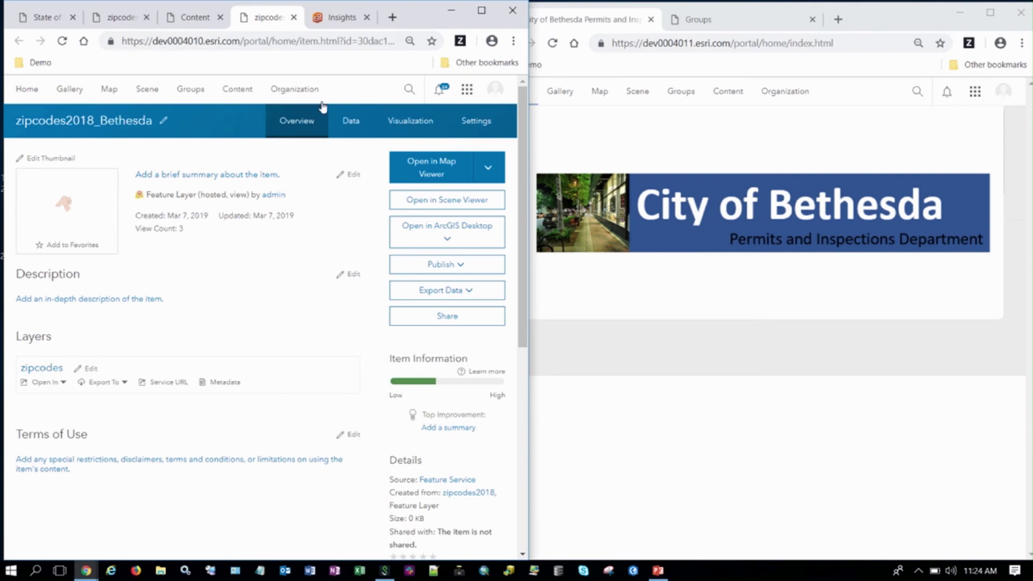
Enable Sync in the zipcodes2018_Bethesda view's feature layer settings and save the change
click(473, 122)
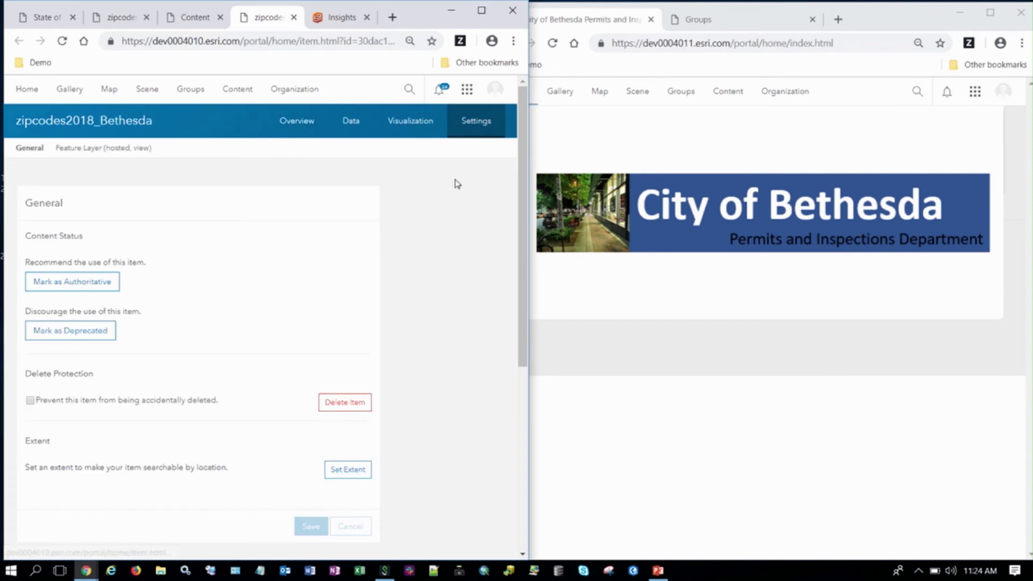
scroll(464, 166, down, 5)
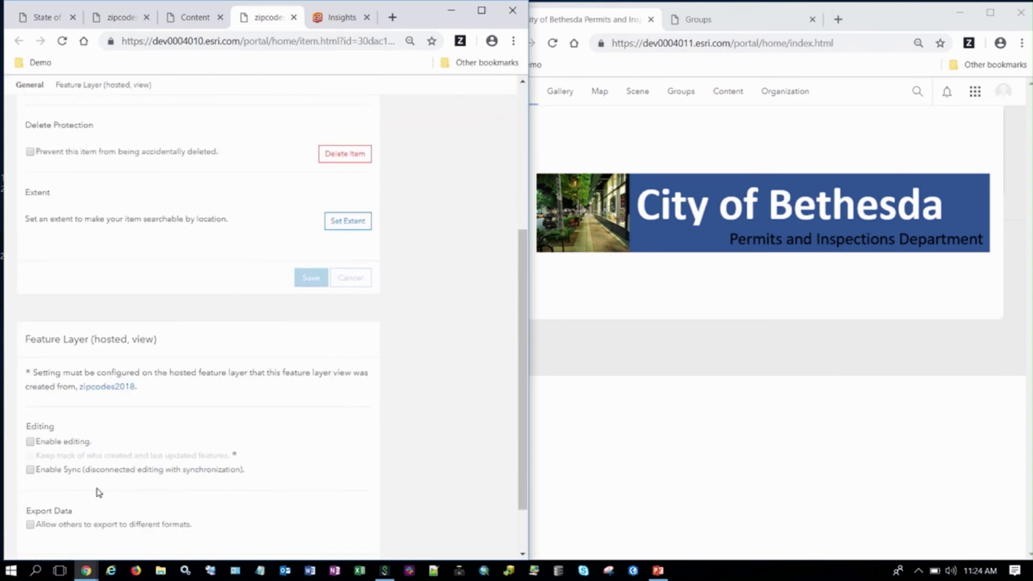
click(30, 470)
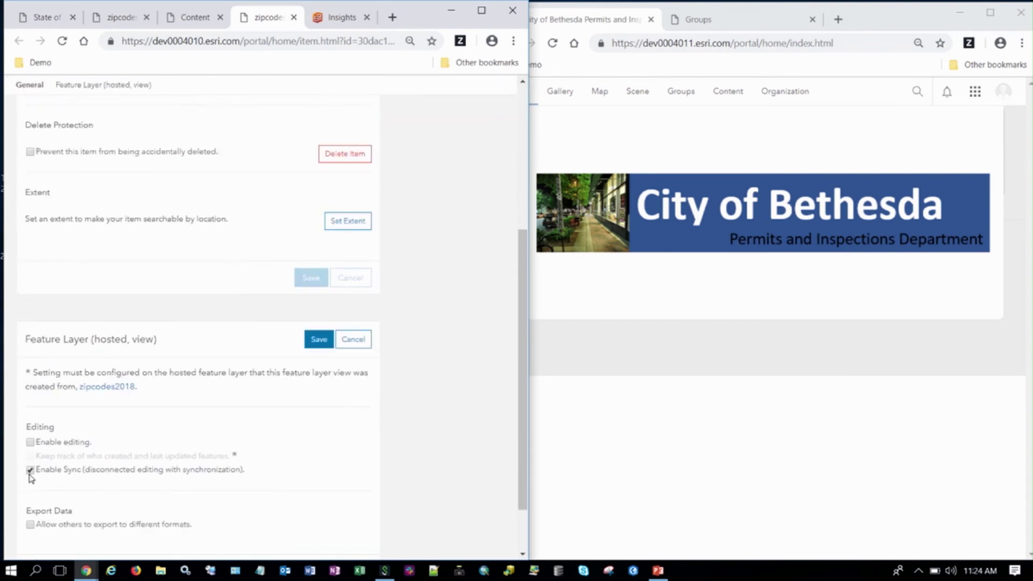
scroll(425, 457, down, 2)
click(310, 504)
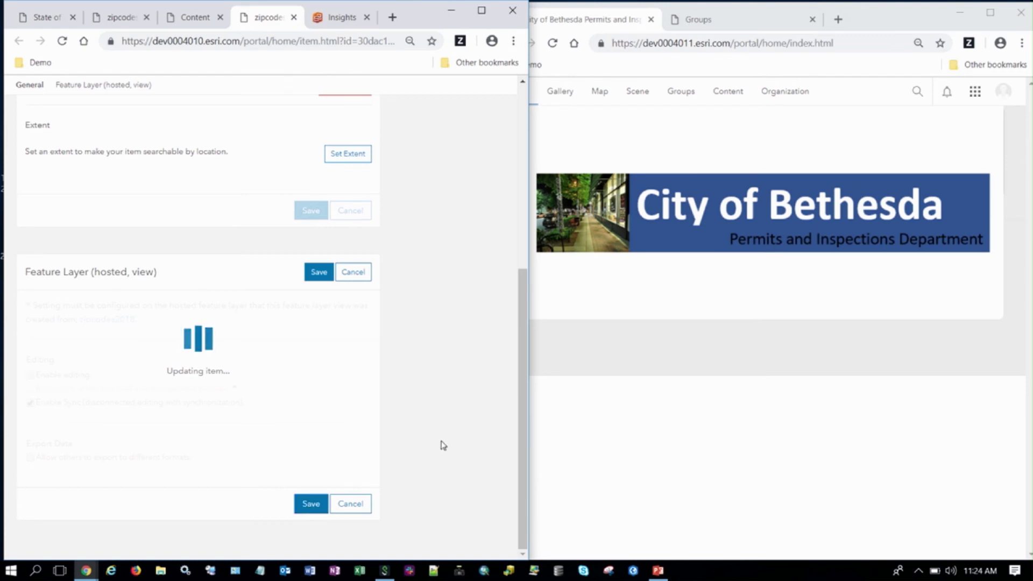
scroll(432, 452, up, 6)
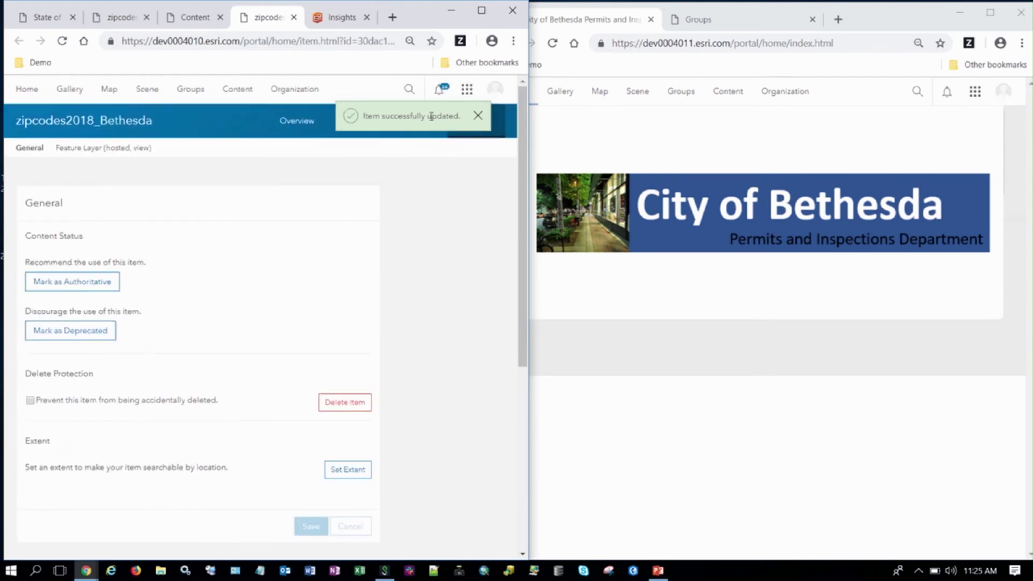
Share the zipcodes2018_Bethesda view with the State Permit and Inspection Analysis group from its item overview
click(297, 121)
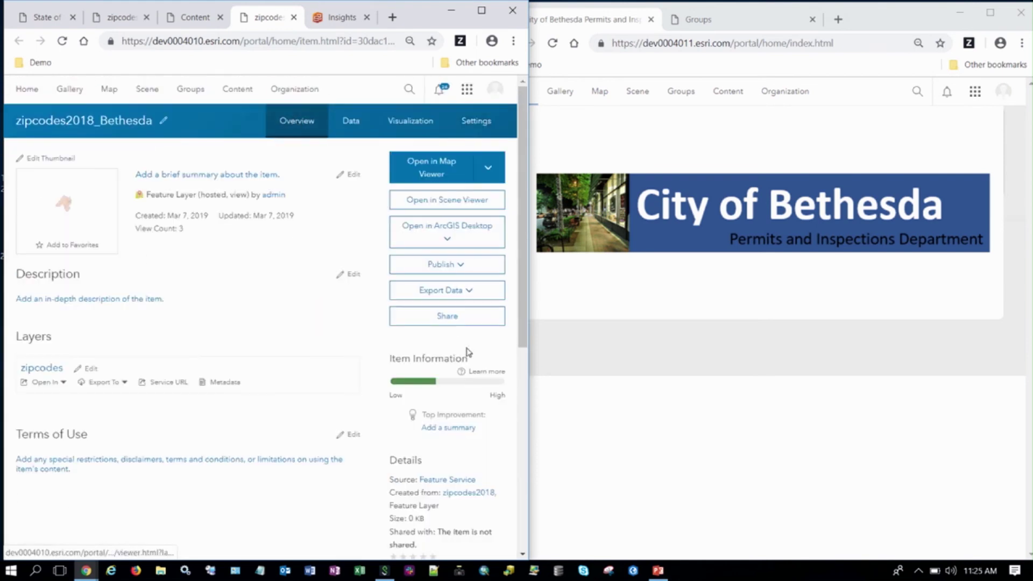
click(452, 317)
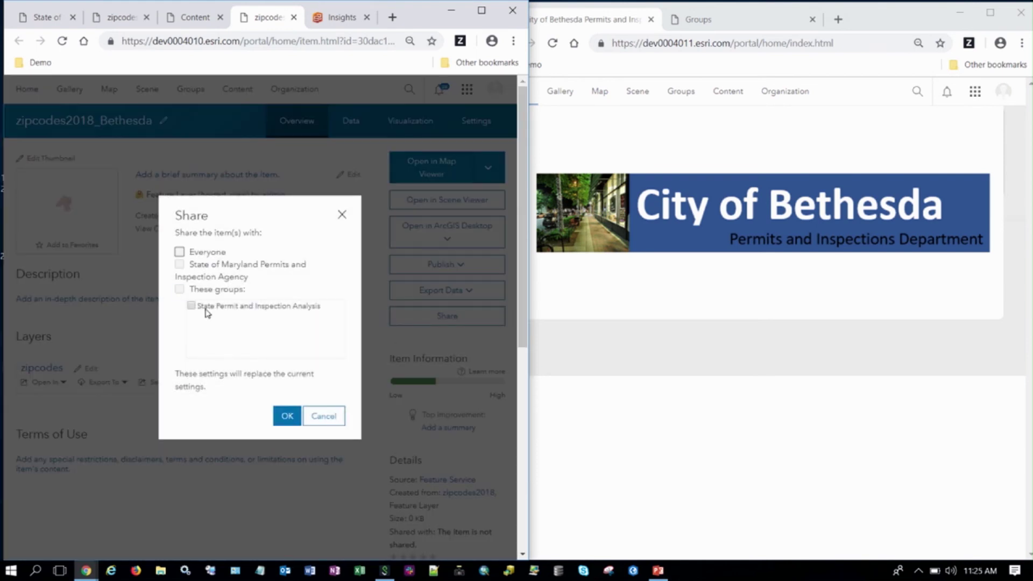
click(192, 305)
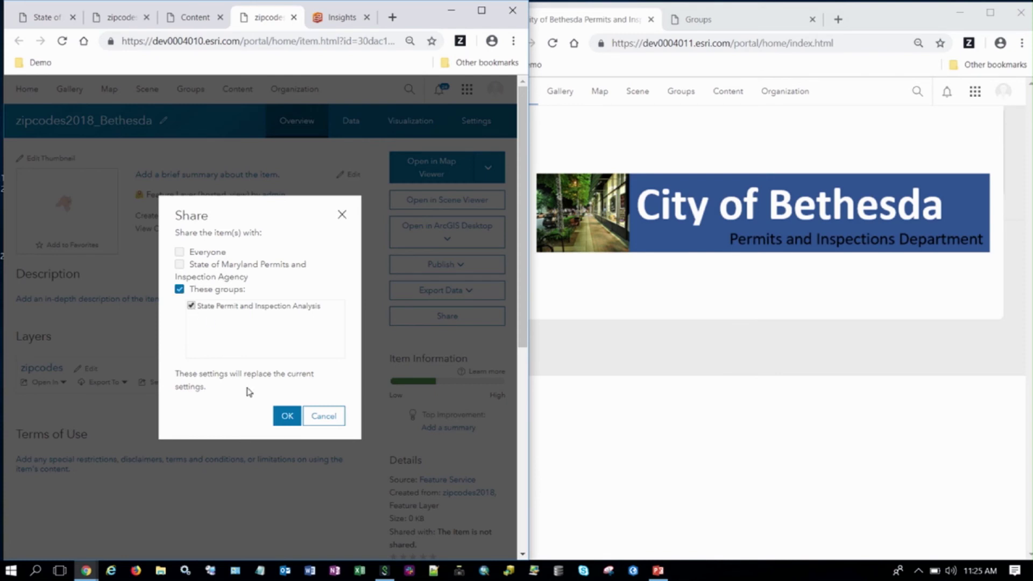
click(288, 417)
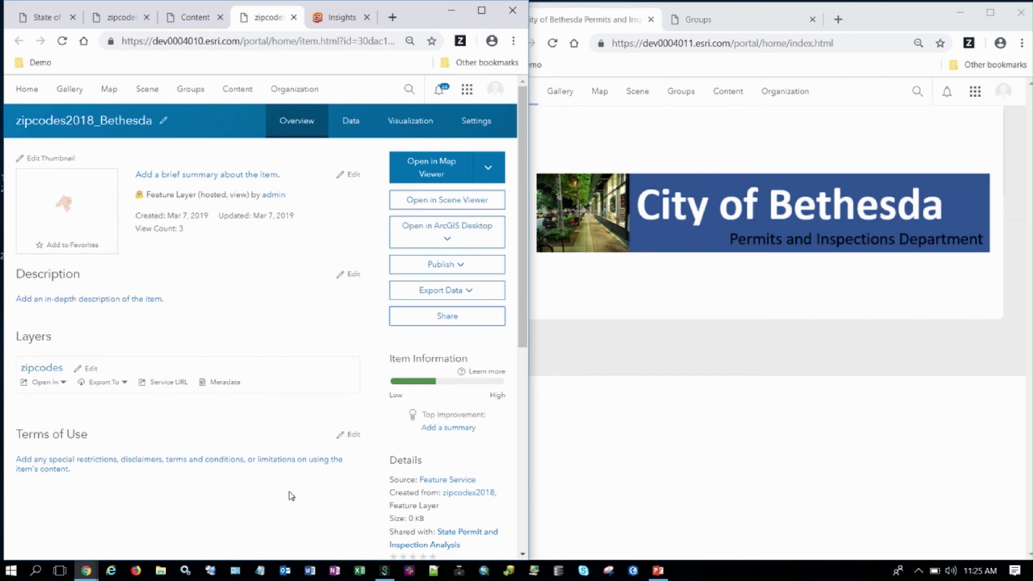
Add the zipcodes2018_Bethesda view to a new map with full editing control and frame the Bethesda zip code areas
click(194, 18)
click(279, 240)
click(488, 169)
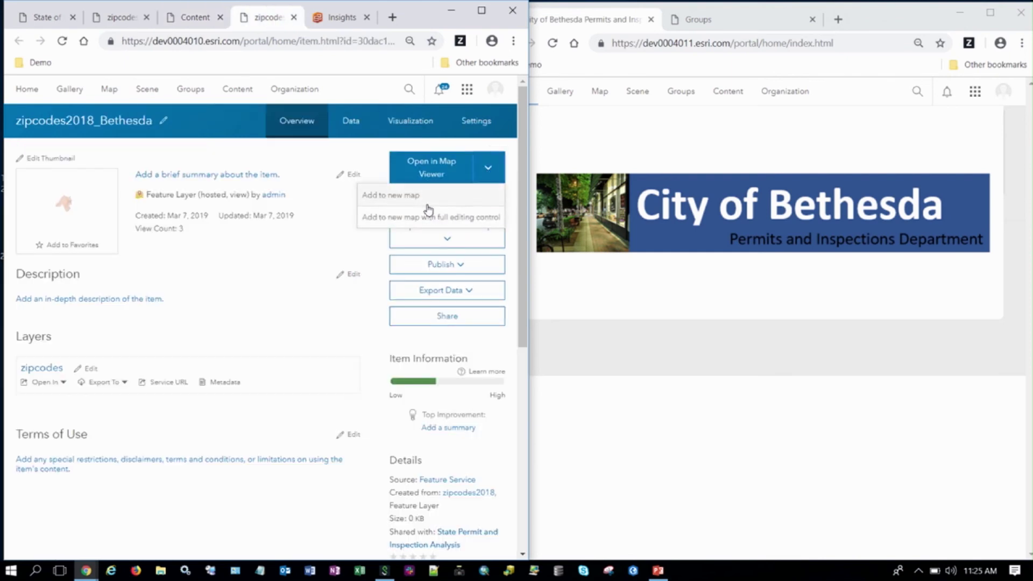
click(421, 215)
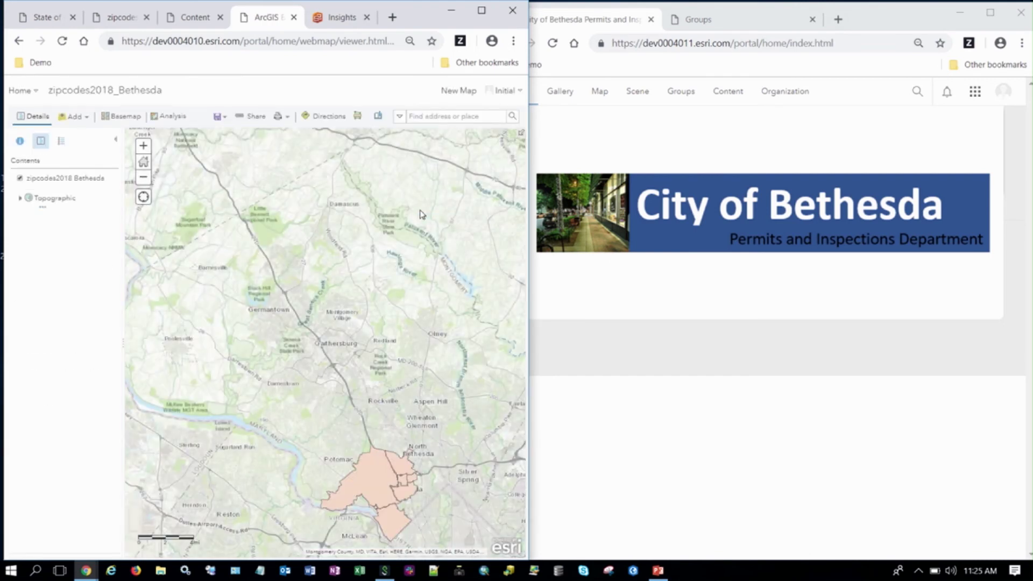
scroll(369, 417, up, 1)
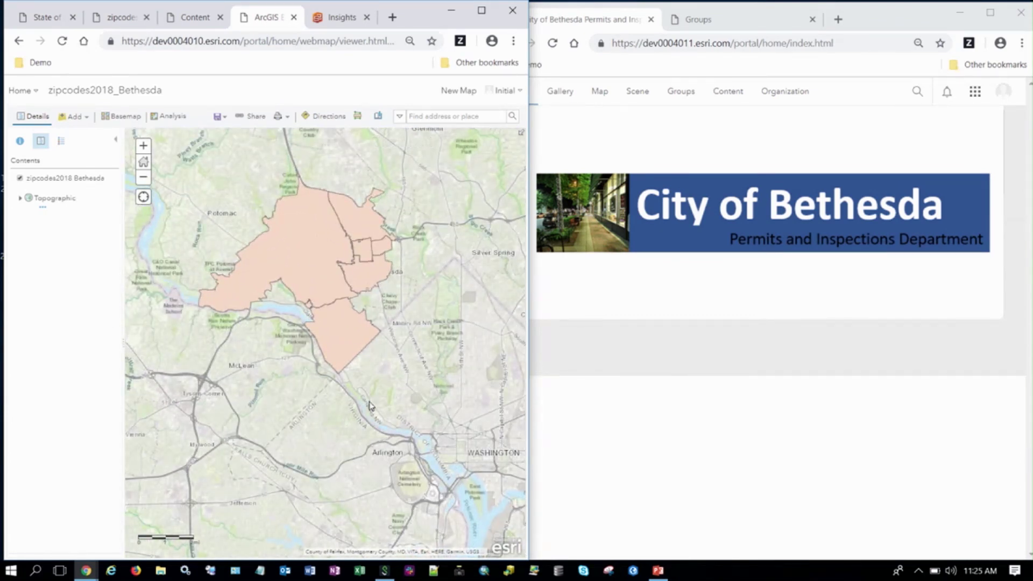
Save the map in the Data folder with zipcodes_wm as both its title and its tag
click(218, 116)
click(221, 133)
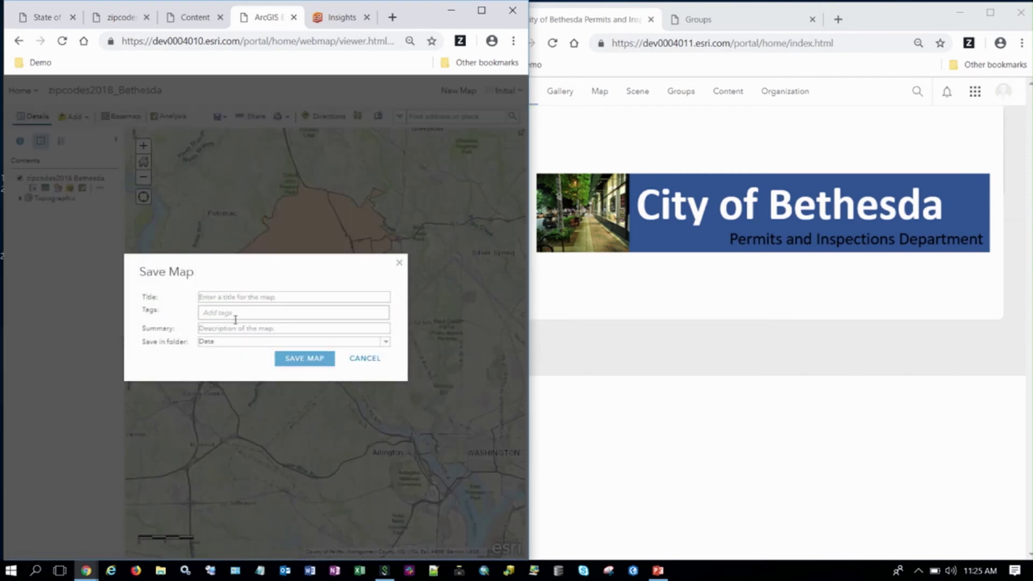
click(229, 298)
text(s_wm)
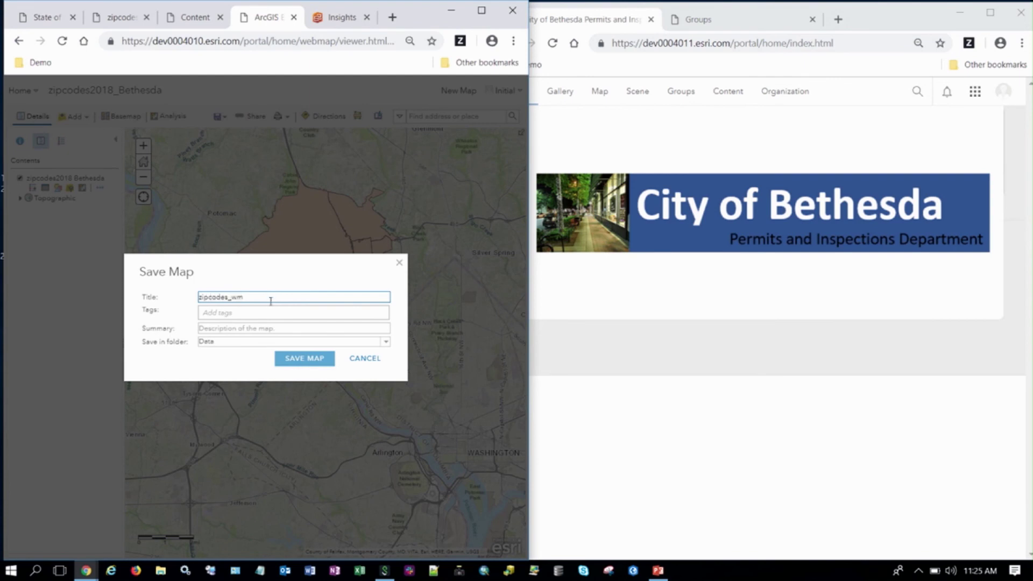
drag(271, 301, 174, 303)
right_click(218, 299)
click(242, 325)
right_click(236, 317)
click(269, 396)
click(319, 360)
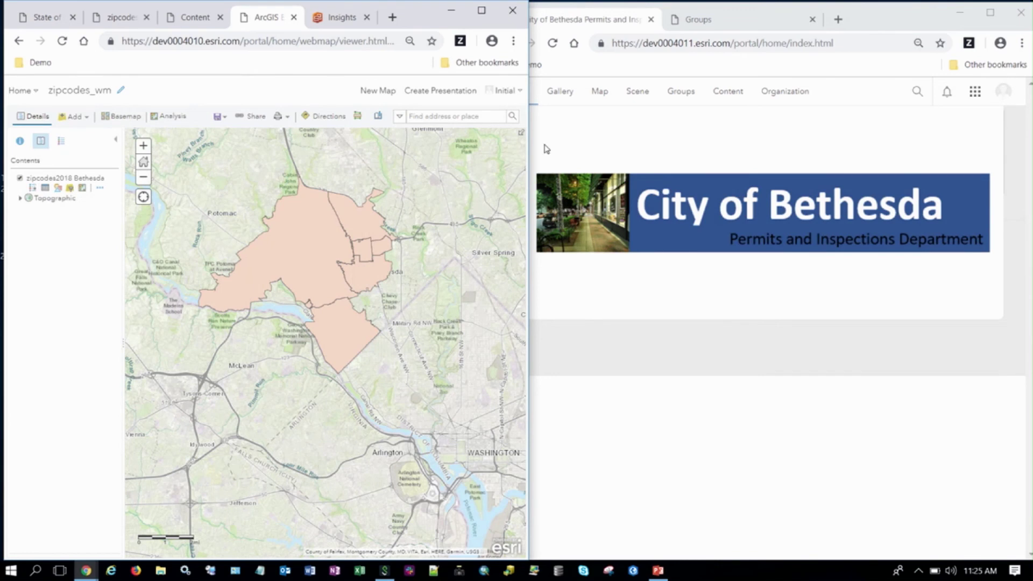
Create a web app from the zipcodes_wm map with the Basic Viewer configurable app, titled zipcodes_wma, in the Data folder
click(253, 117)
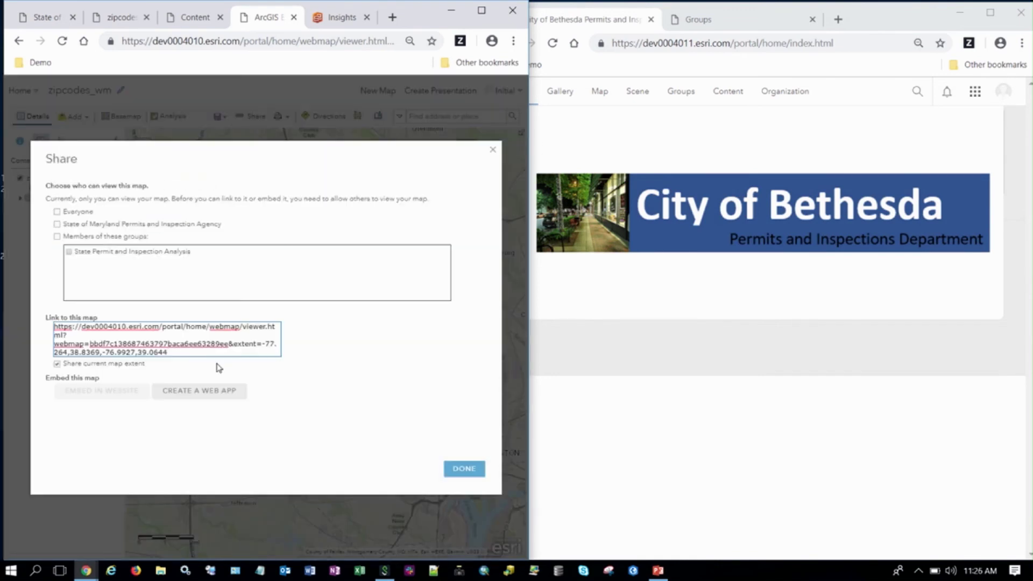
click(223, 395)
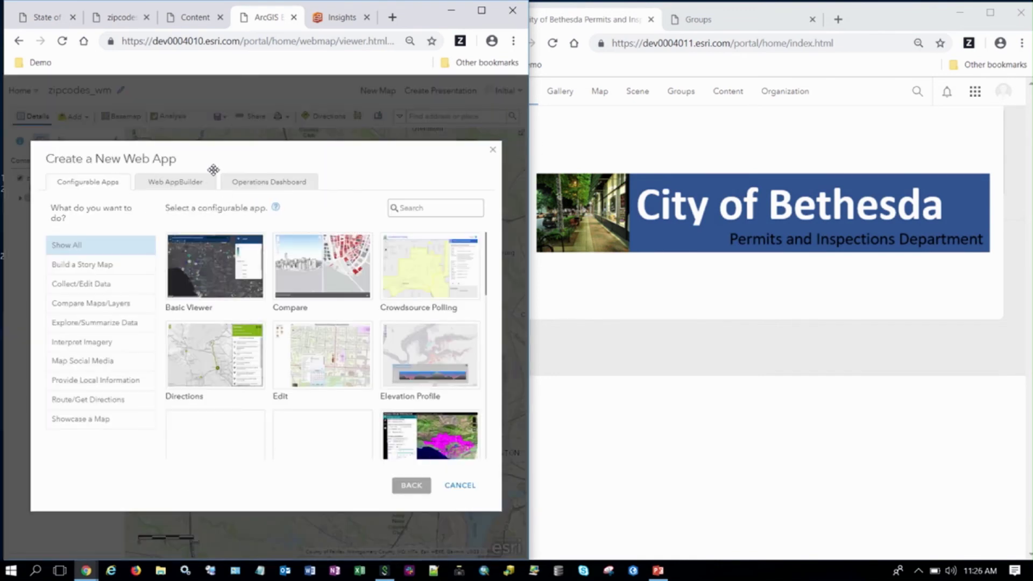
click(209, 253)
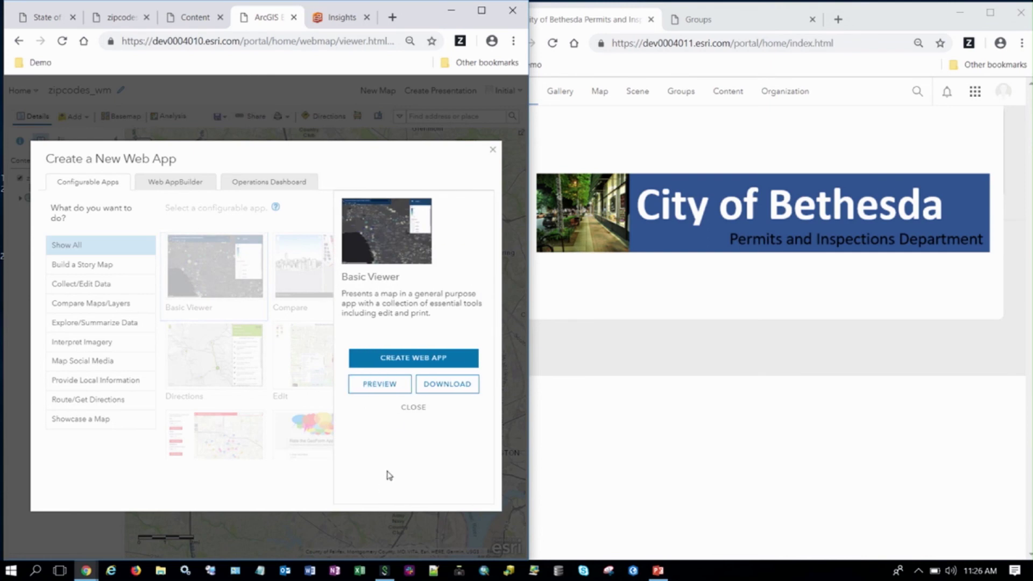
click(437, 362)
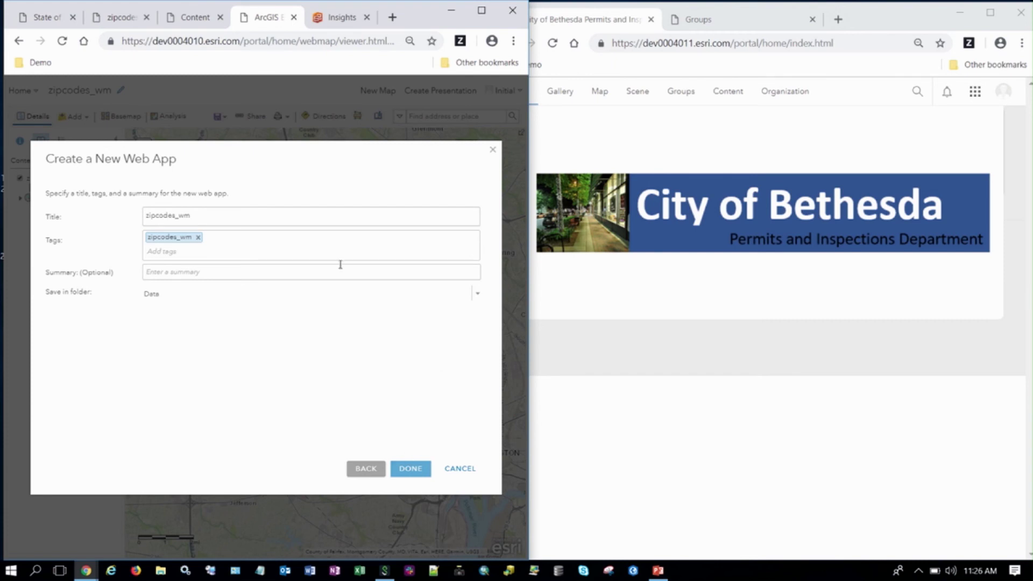
click(230, 212)
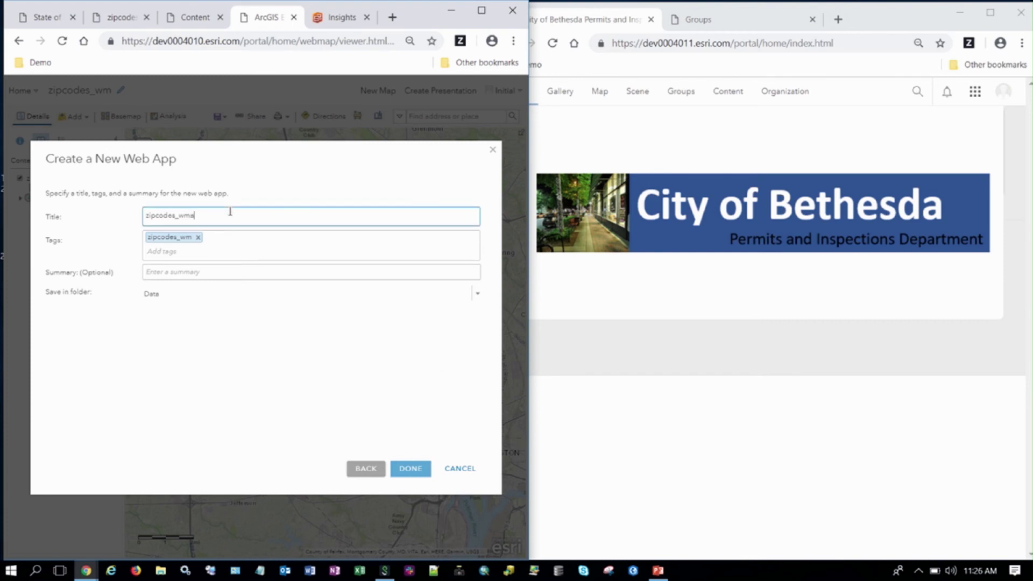
click(413, 469)
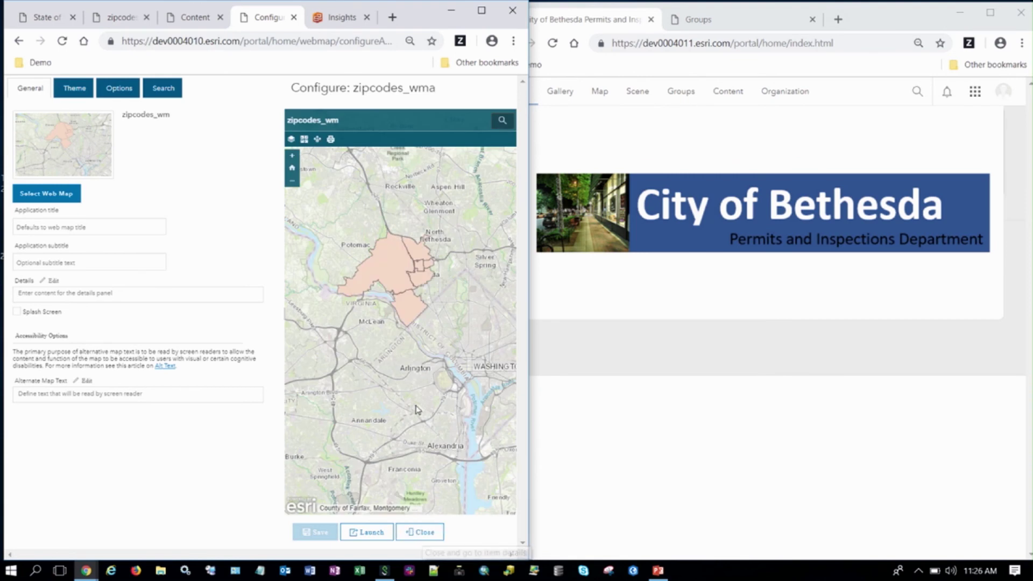
Check the pop-up of a Bethesda zip code area in the zipcodes_wma app preview and close the configuration
drag(409, 359, 441, 404)
scroll(441, 404, up, 2)
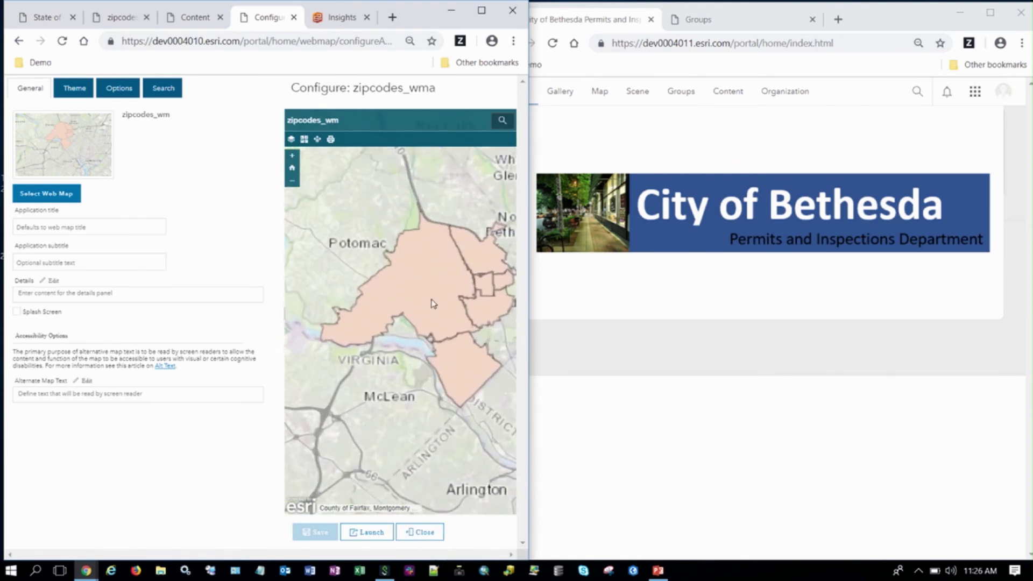
click(442, 405)
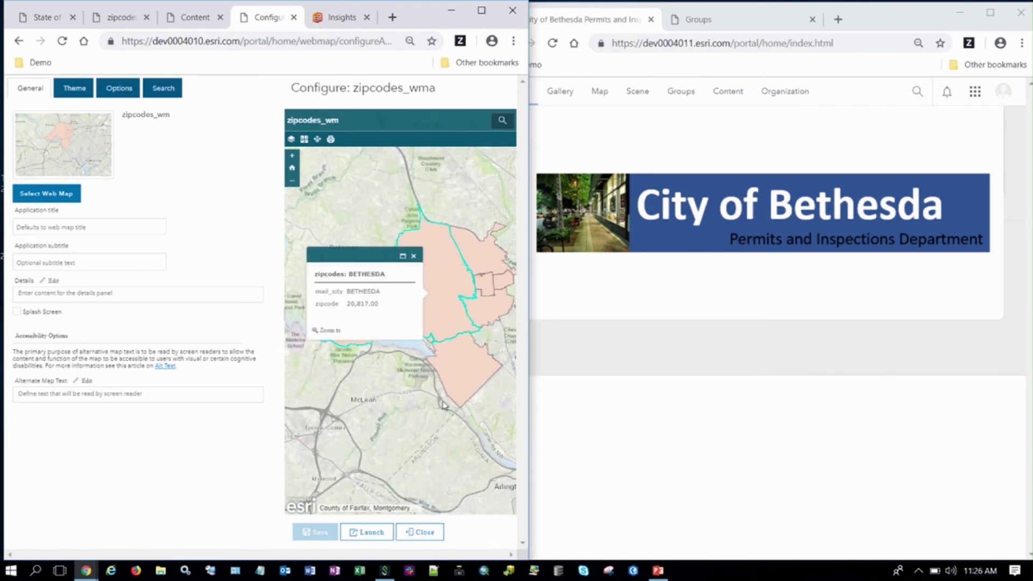
click(425, 533)
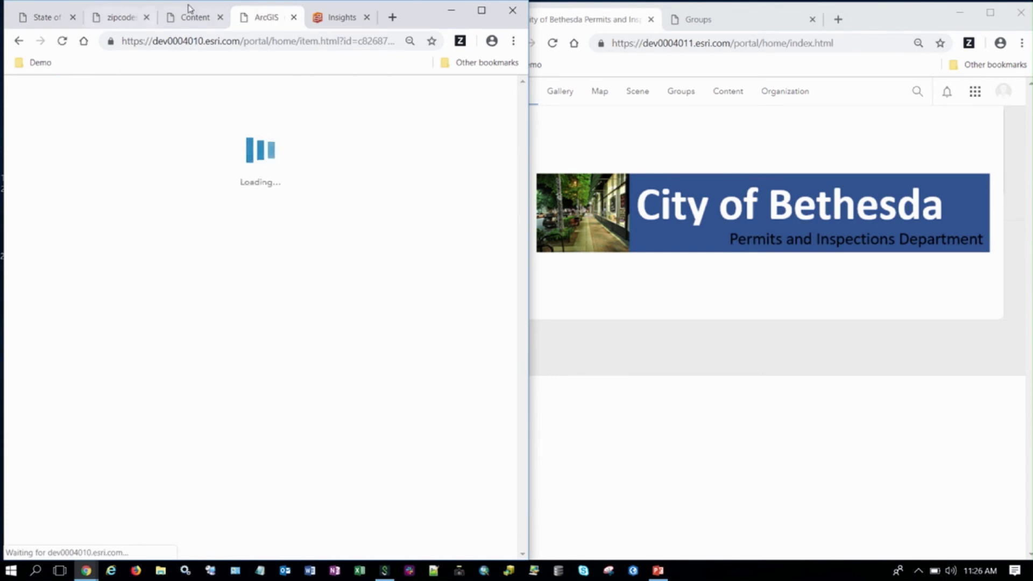
Refresh the portal's content list and share zipcodes_wma and zipcodes_wm with the State Permit and Inspection Analysis group
click(198, 19)
click(62, 41)
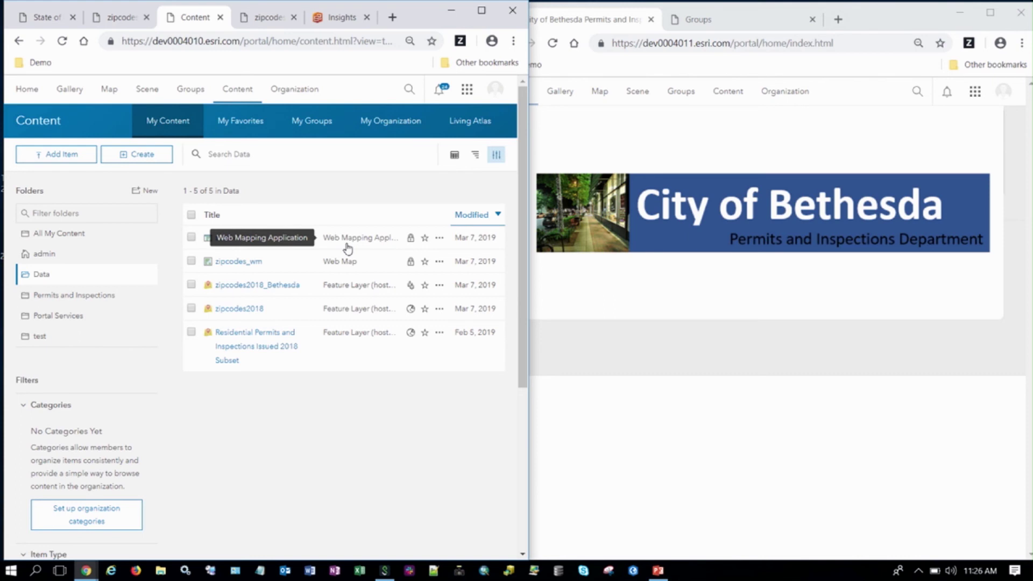
click(191, 239)
click(191, 263)
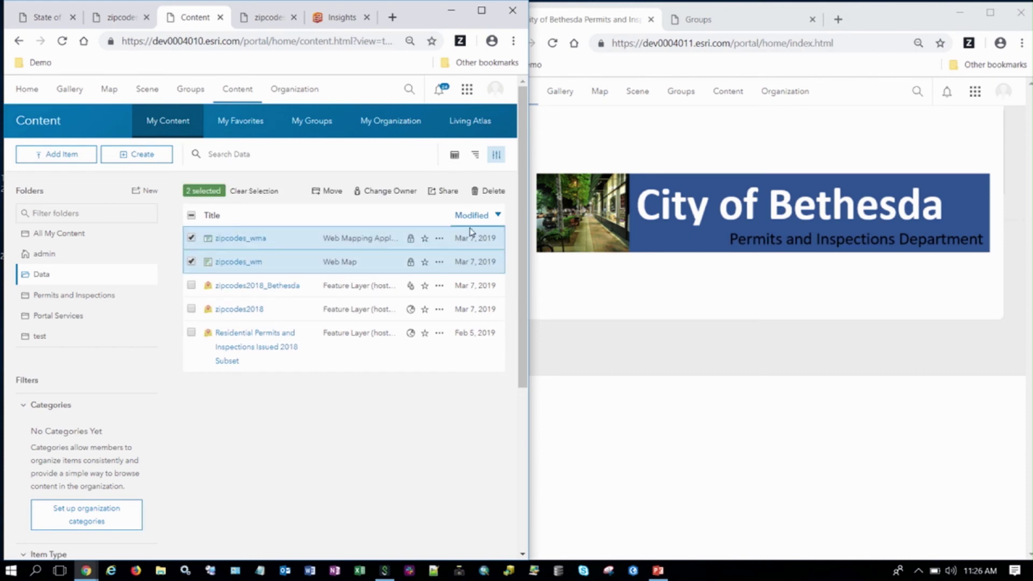
click(433, 198)
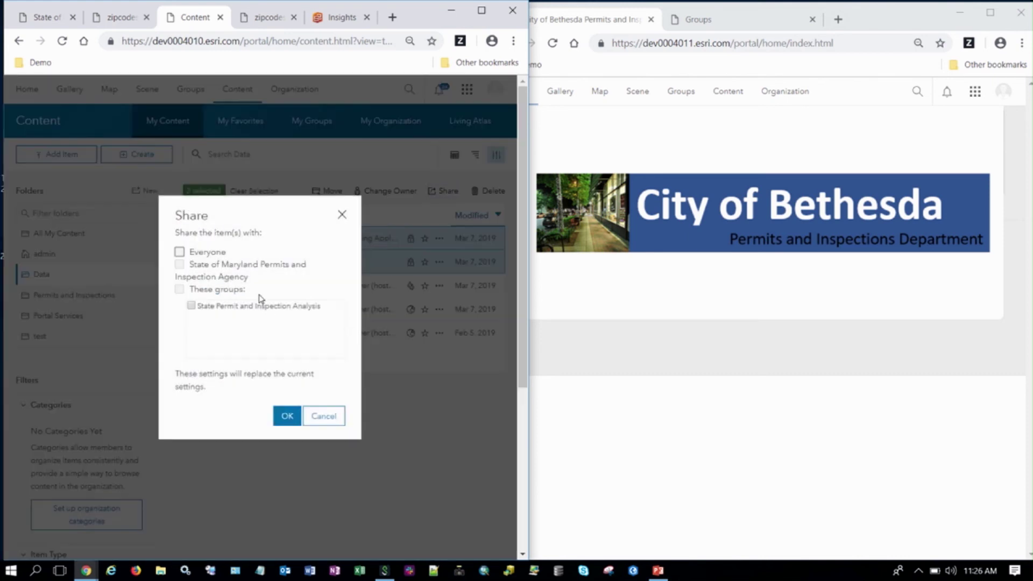
click(192, 306)
click(287, 416)
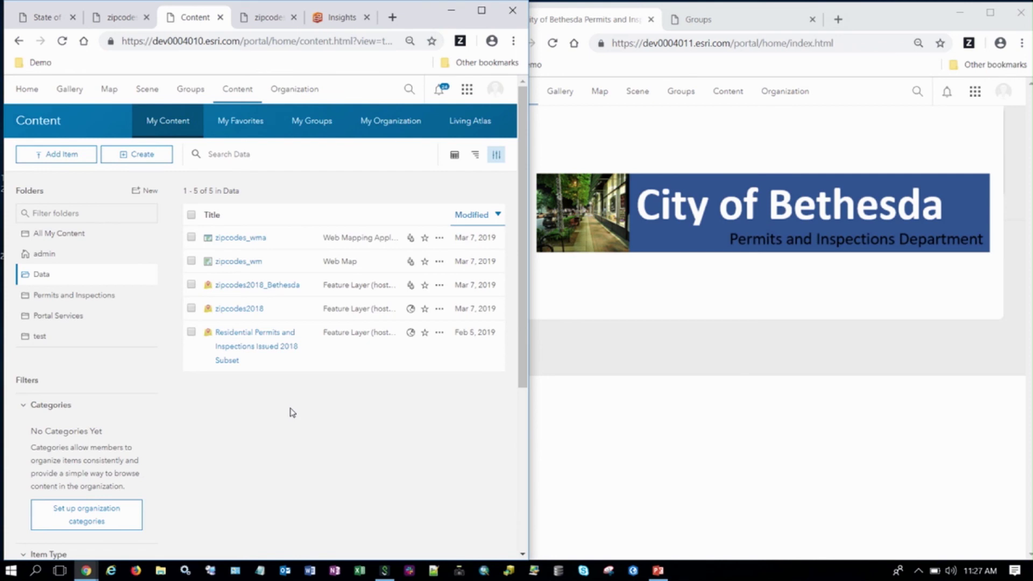
Switch to the Insights workbook, widen its window, and set up sharing Page 1 as a model titled PermitTrends
click(338, 17)
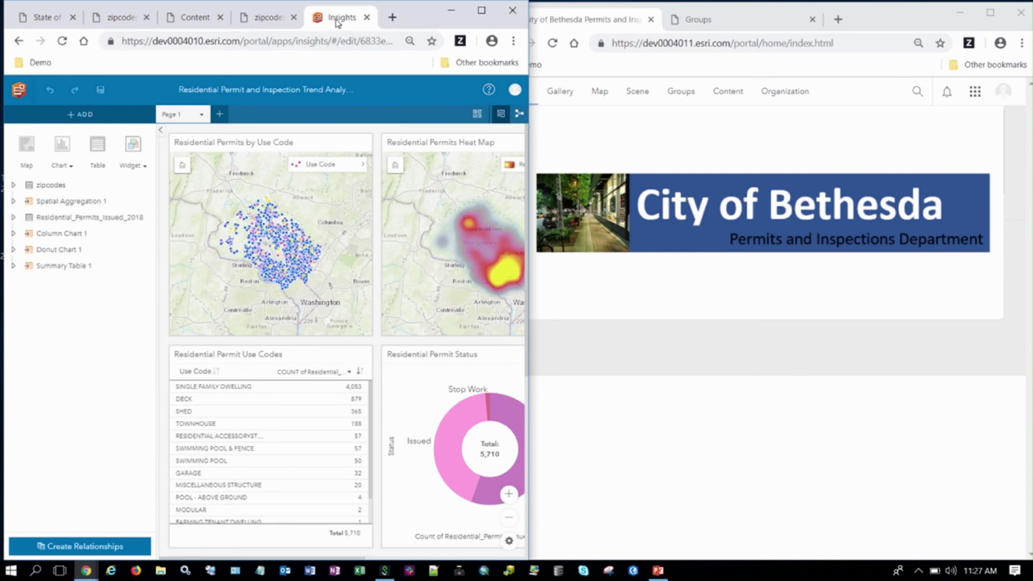
drag(528, 239, 924, 252)
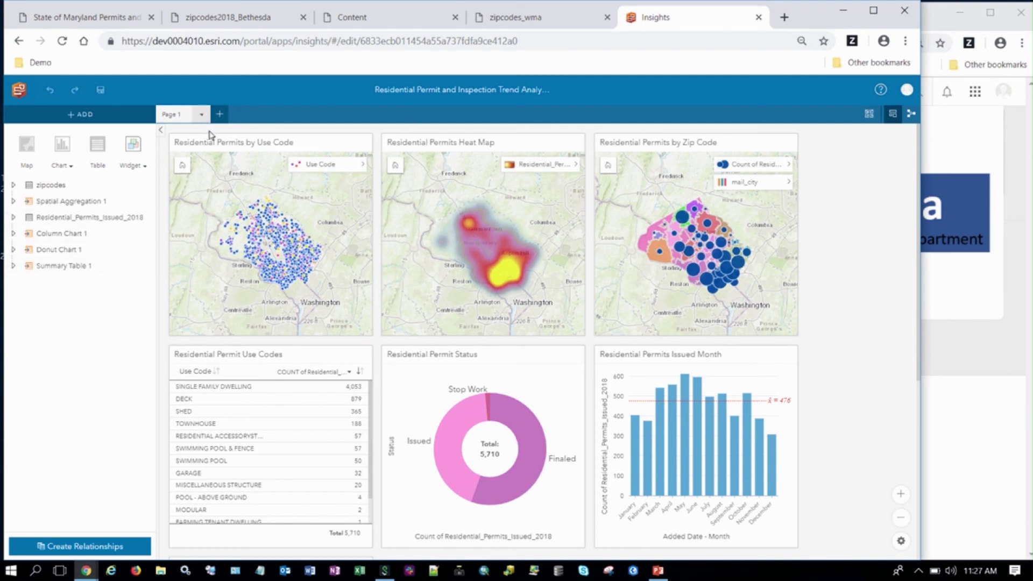
click(201, 114)
click(213, 171)
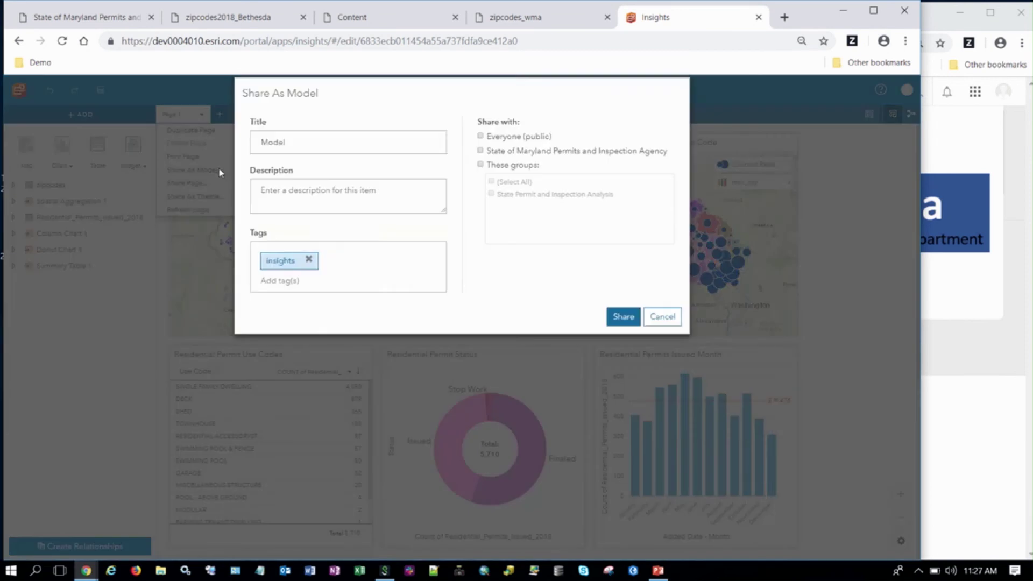
click(321, 154)
key(BackSpace)
key(BackSpace)
key(BackSpace)
key(BackSpace)
key(BackSpace)
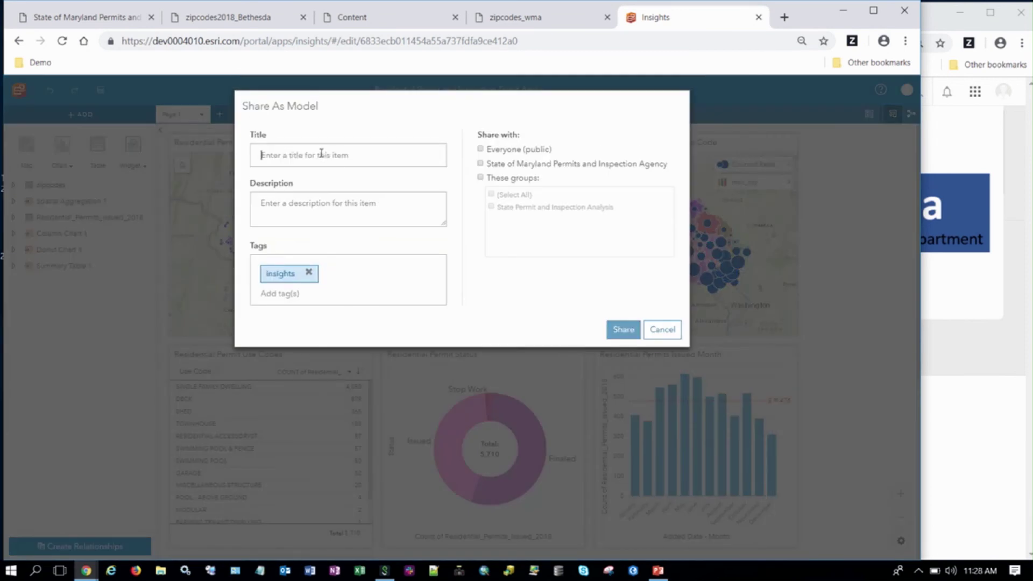
text(Permit)
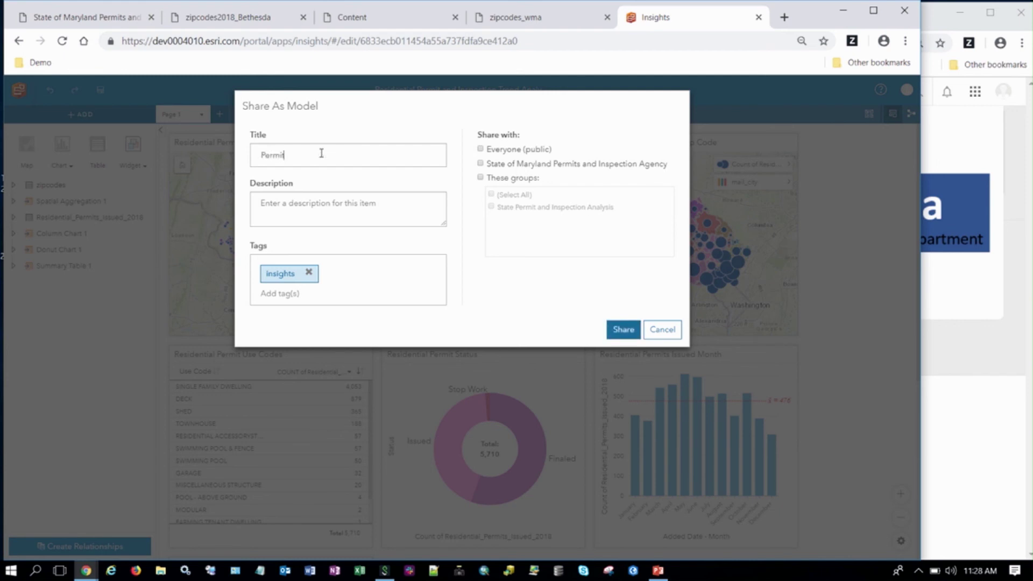
text(Trends)
Share the PermitTrends model with the State Permit and Inspection Analysis group
click(481, 178)
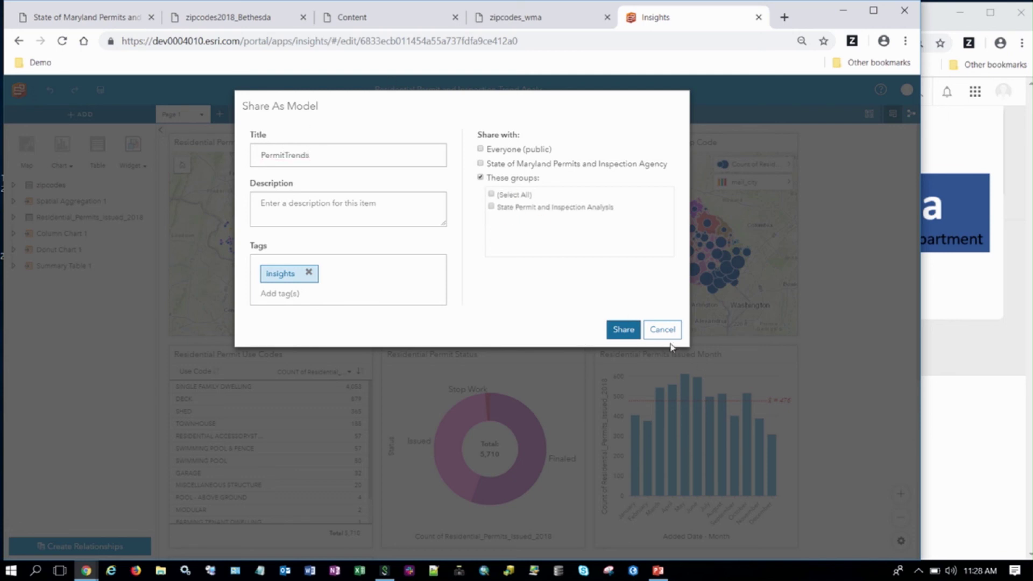
click(491, 207)
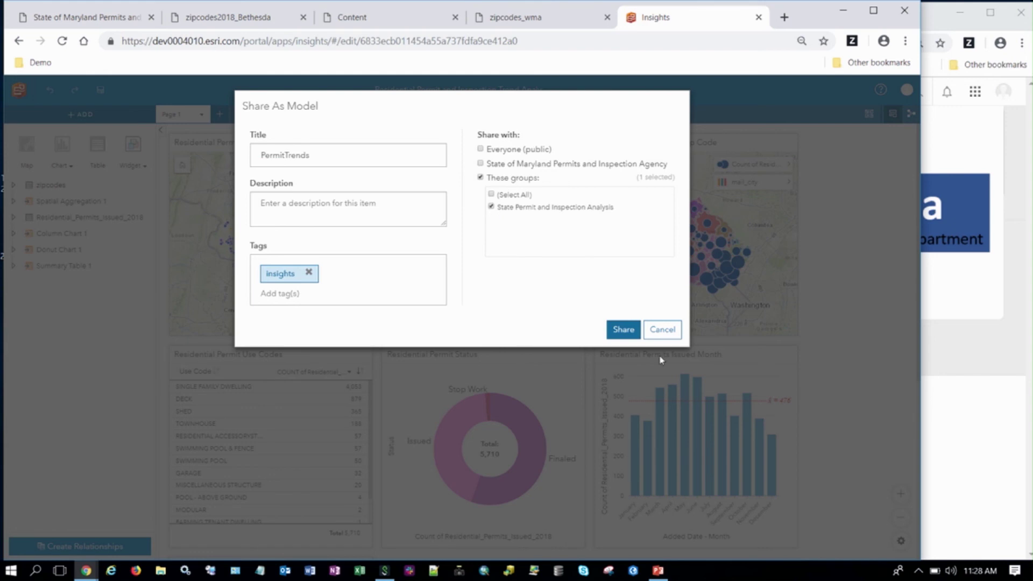
click(624, 330)
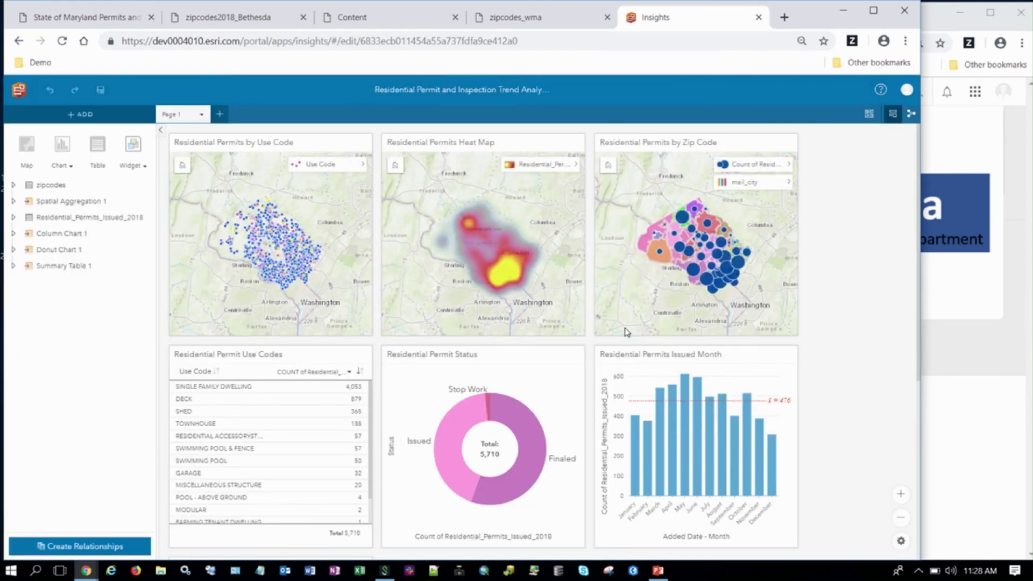
Refresh the portal's content and look for the PermitTrends model in the Permits and Inspections and admin folders
click(364, 22)
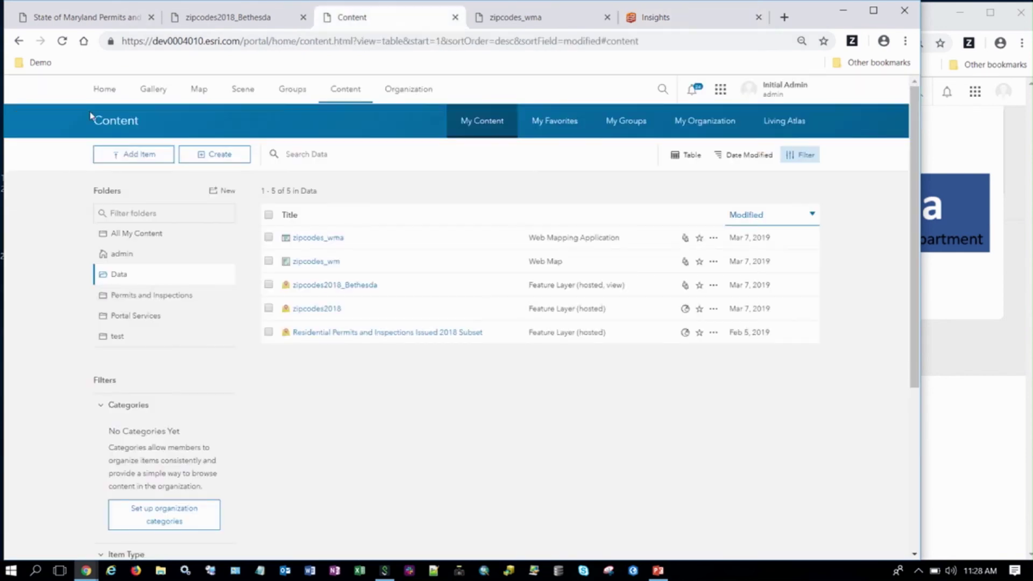
click(143, 295)
click(65, 44)
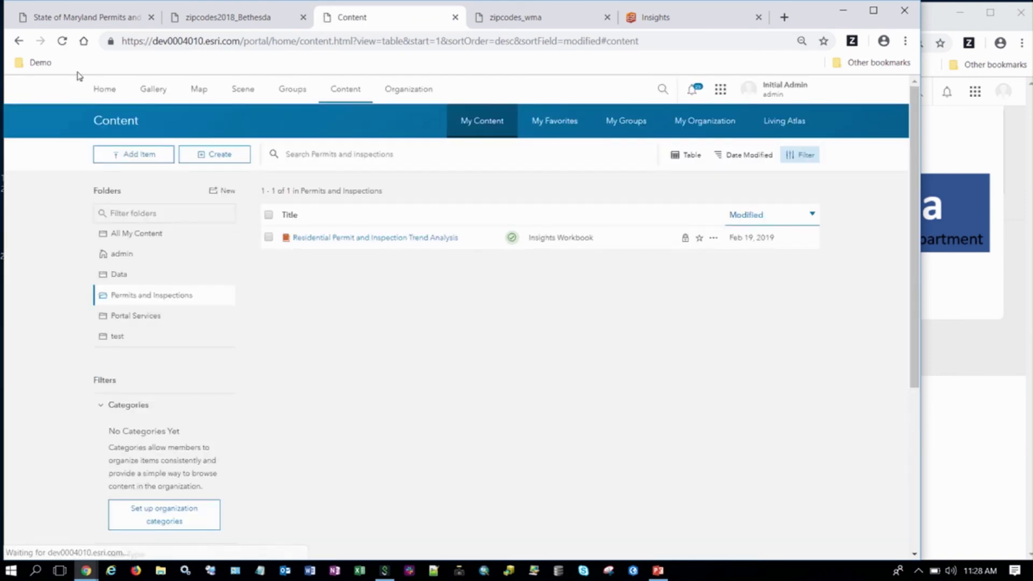
click(121, 254)
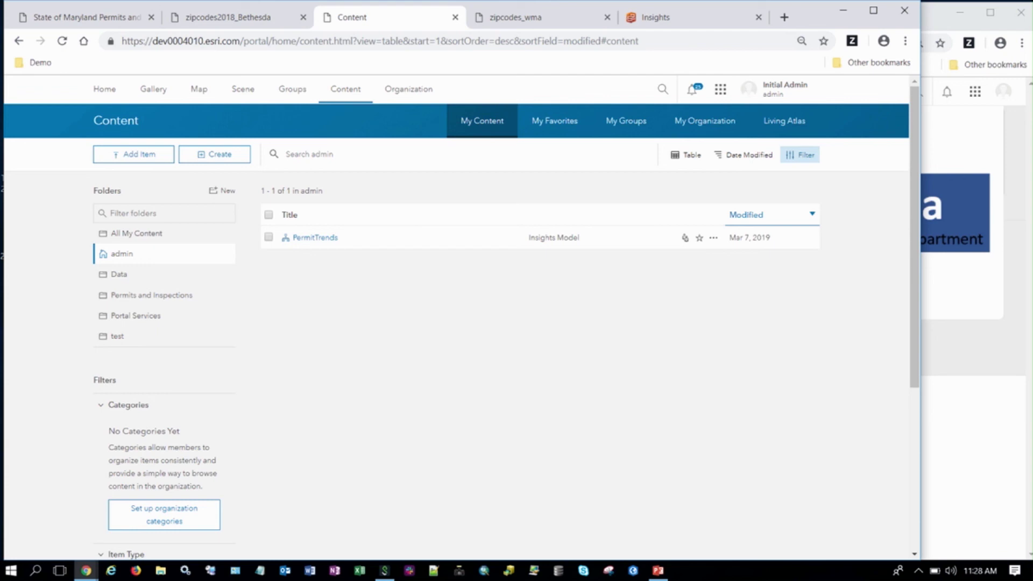
Bring up the City of Bethesda portal and review the items in the Bethesda Permit and Inspection Analysis group's content
drag(920, 275, 167, 293)
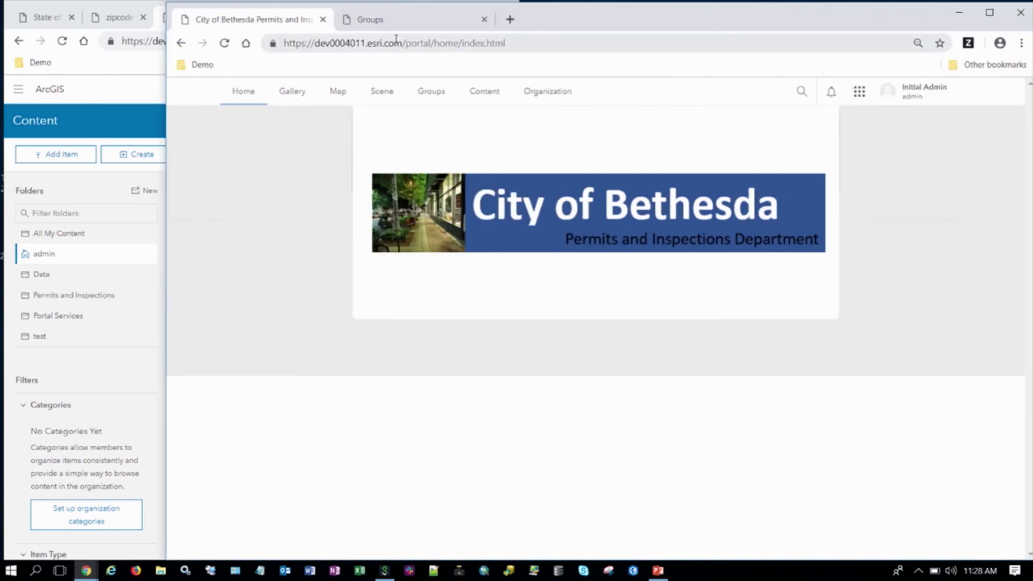
click(371, 21)
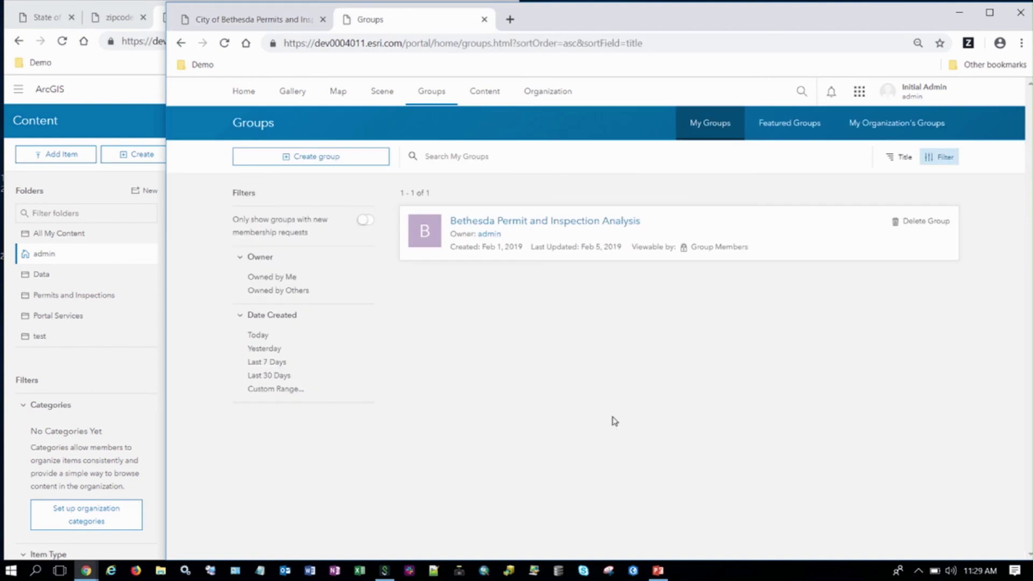
click(513, 222)
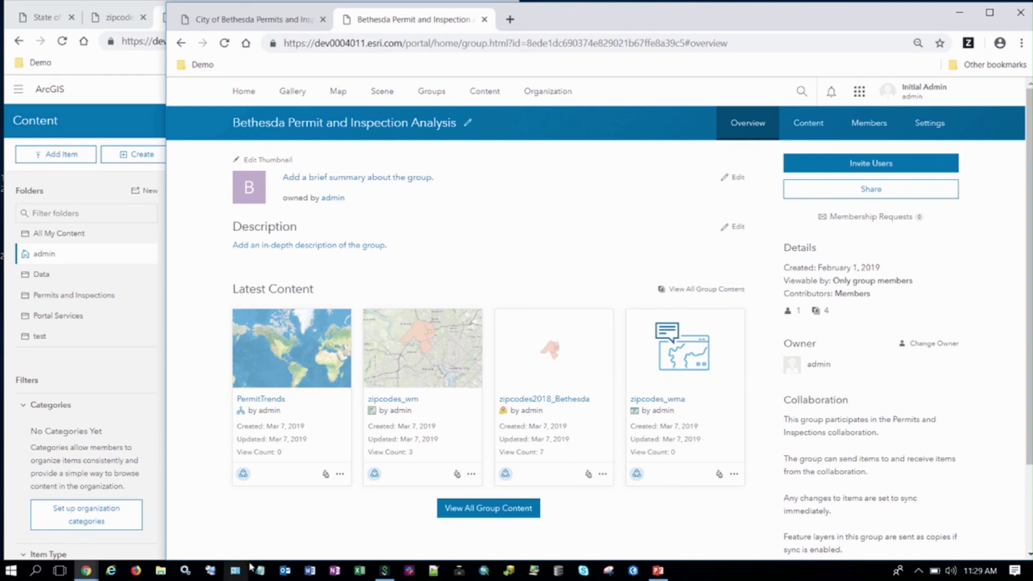
mouse_move(245, 477)
click(800, 126)
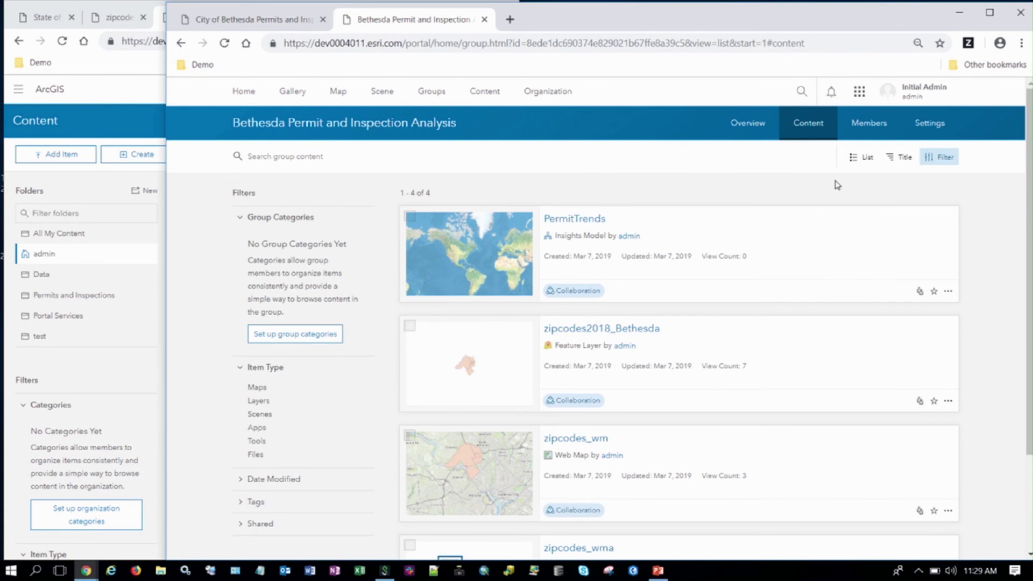
scroll(713, 329, down, 3)
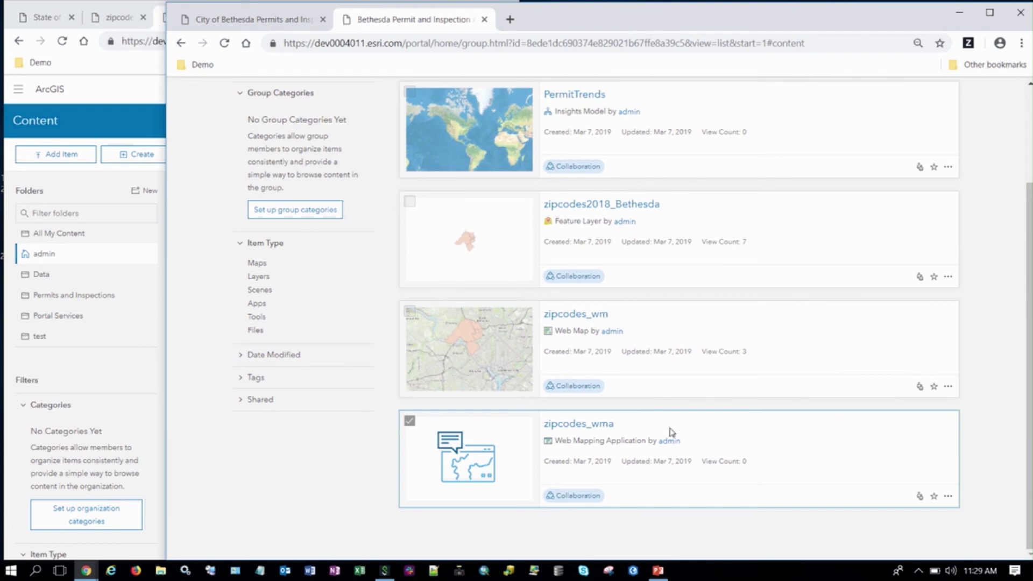
scroll(304, 490, up, 2)
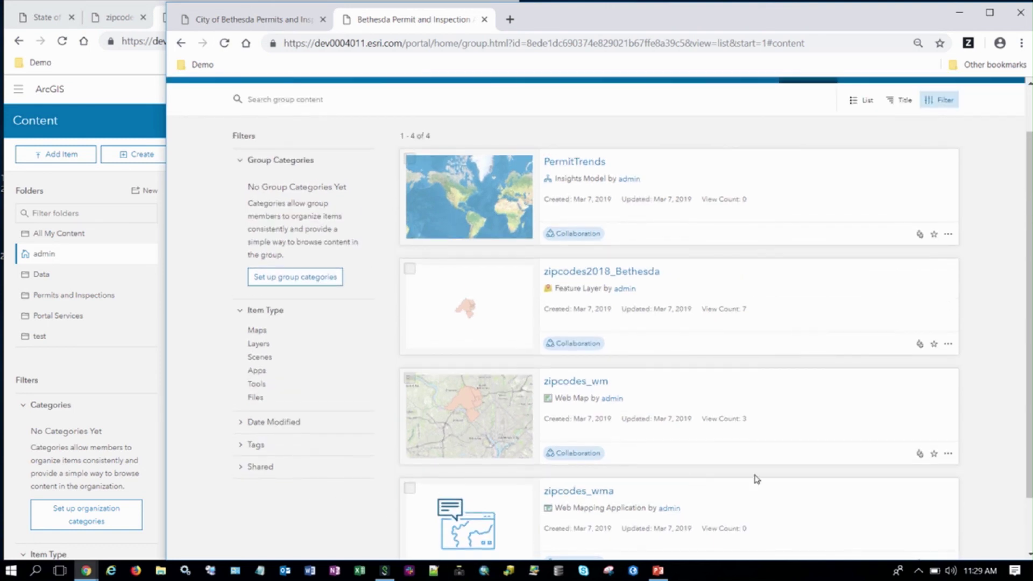
Open the zipcodes2018_Bethesda feature layer from the group, inspect its data table, and return to the group's content
click(586, 275)
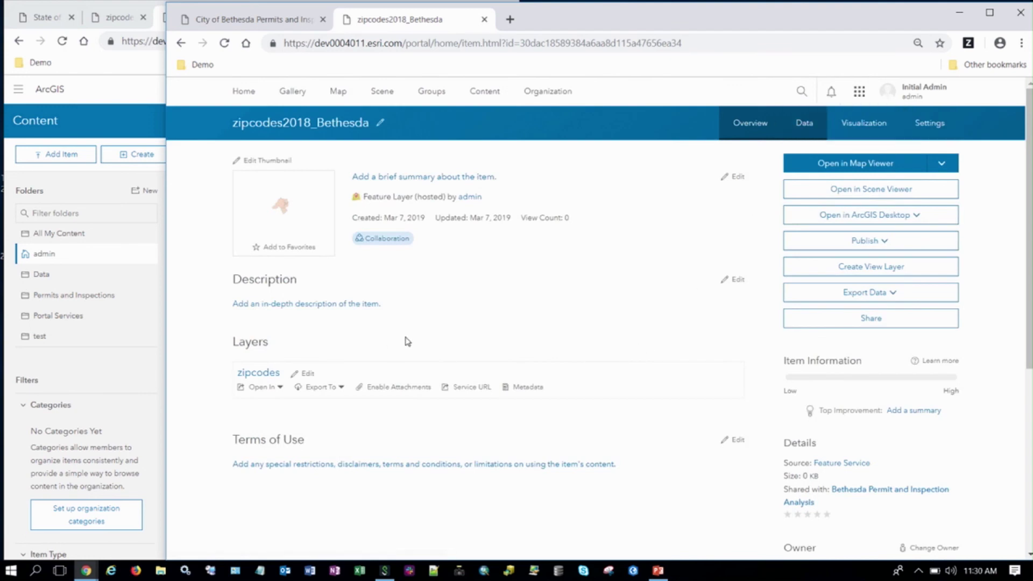
click(806, 124)
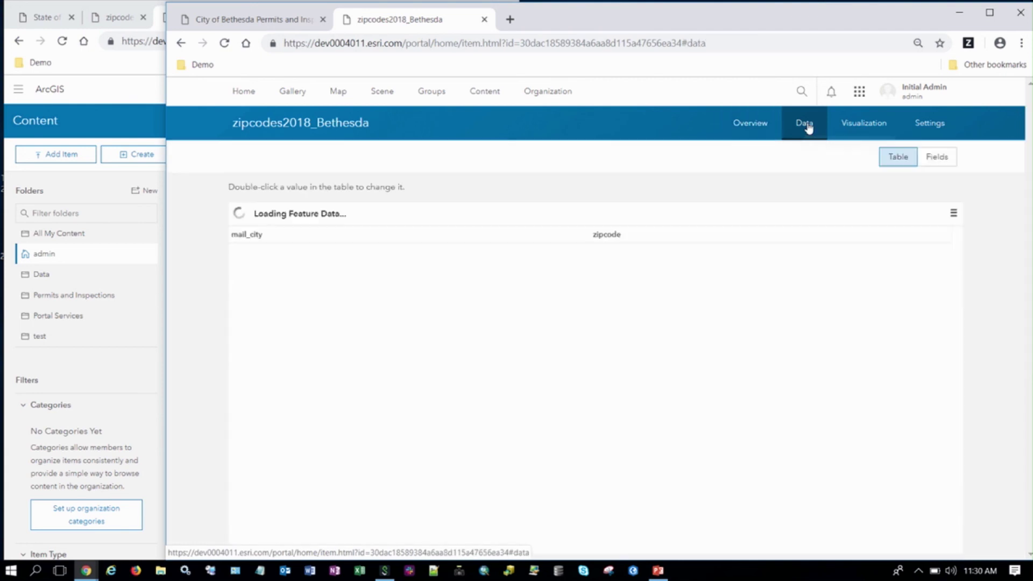
scroll(354, 271, down, 2)
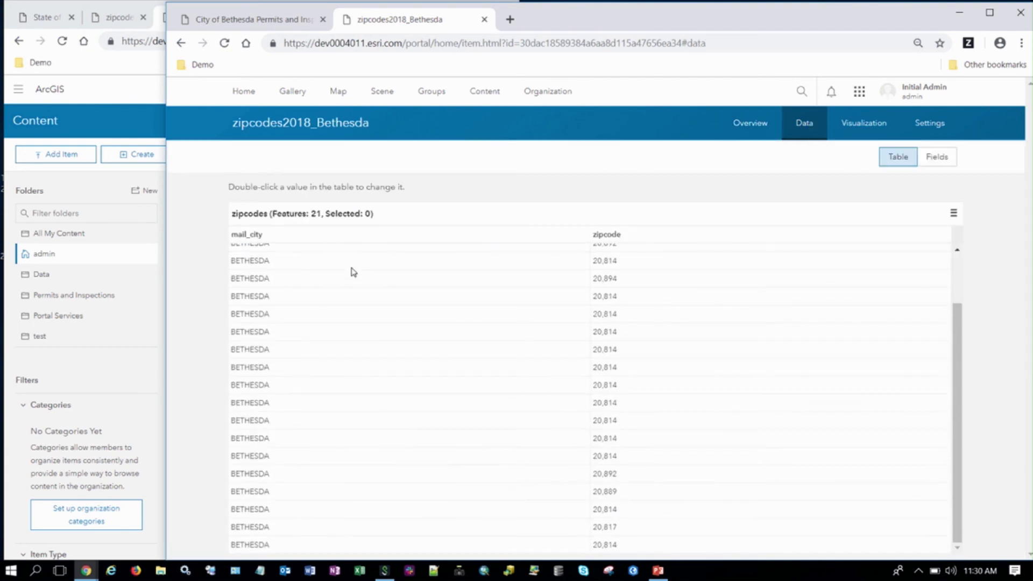
scroll(353, 272, up, 3)
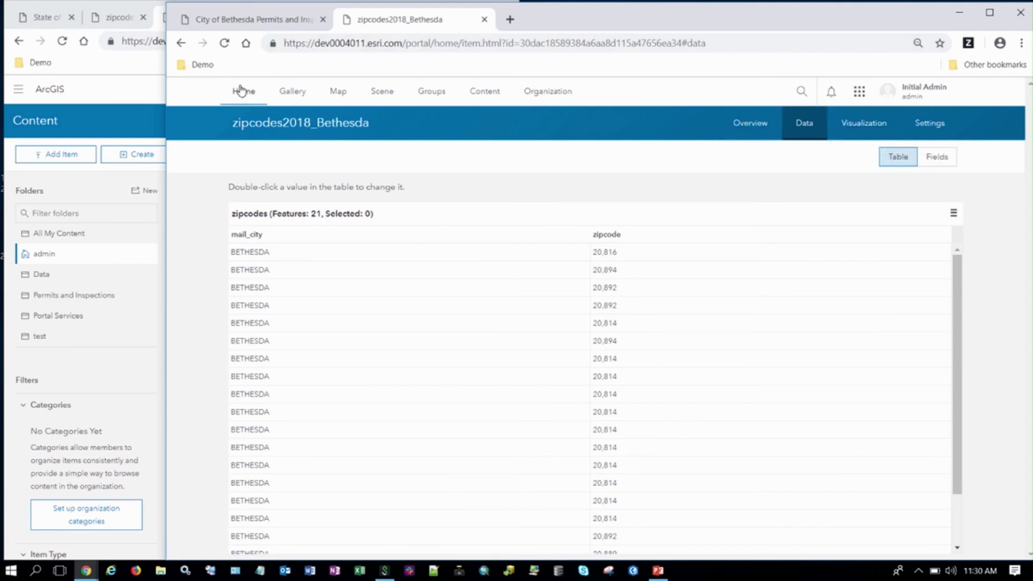
click(181, 43)
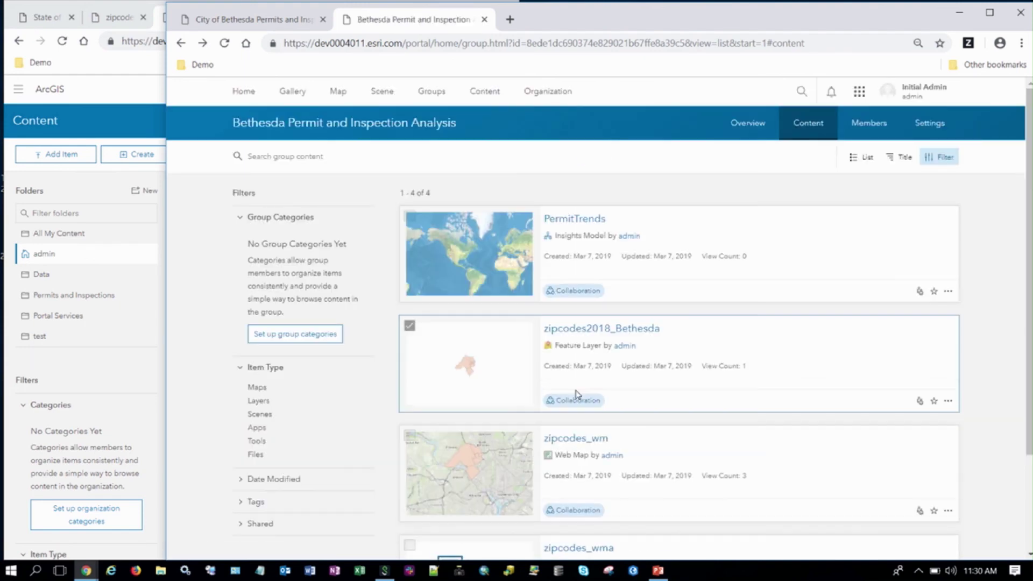
Open the zipcodes_wma web mapping application from the group's content in a new browser tab
scroll(805, 369, down, 1)
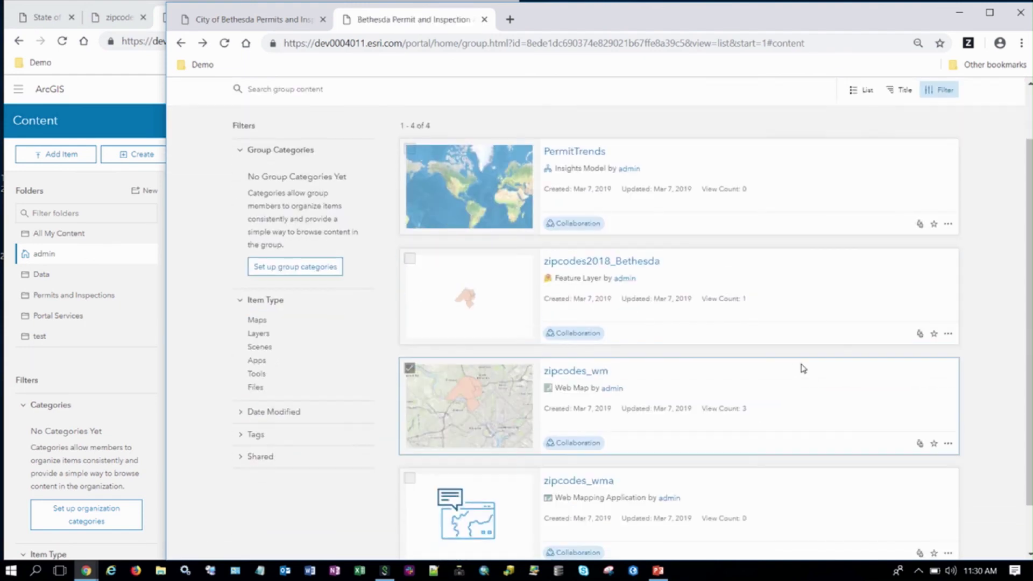
scroll(803, 369, down, 1)
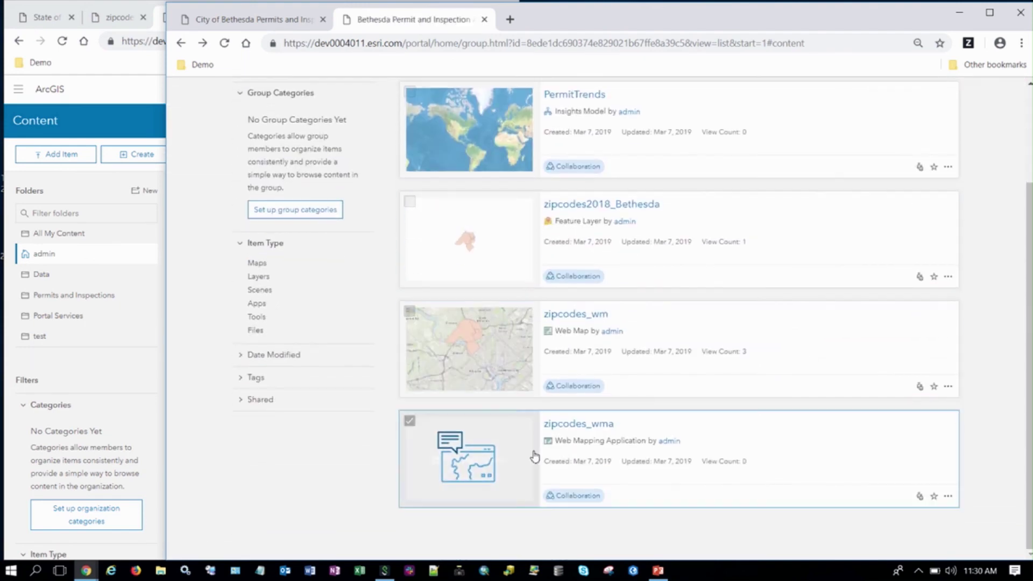
click(589, 430)
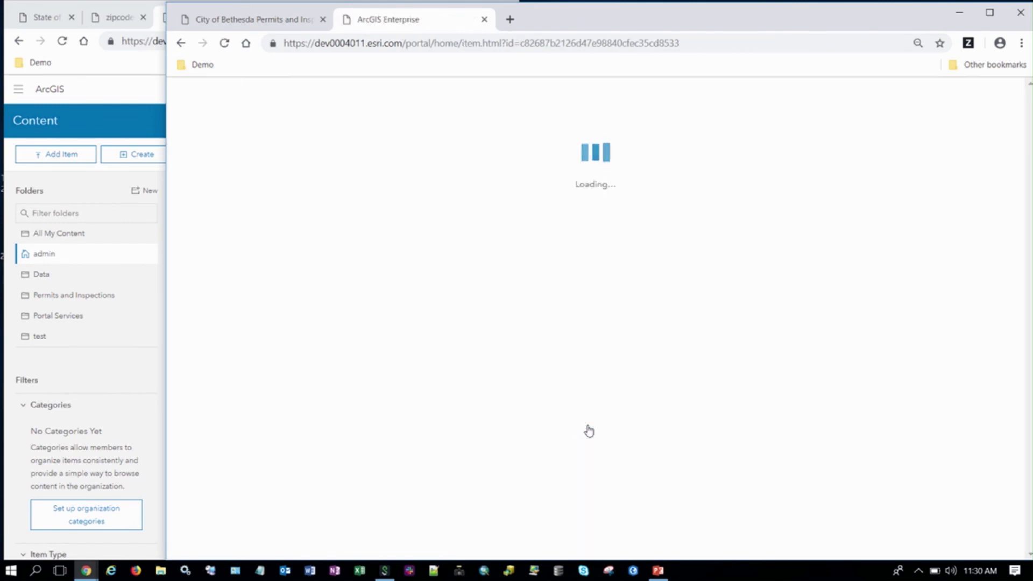
right_click(909, 163)
click(911, 167)
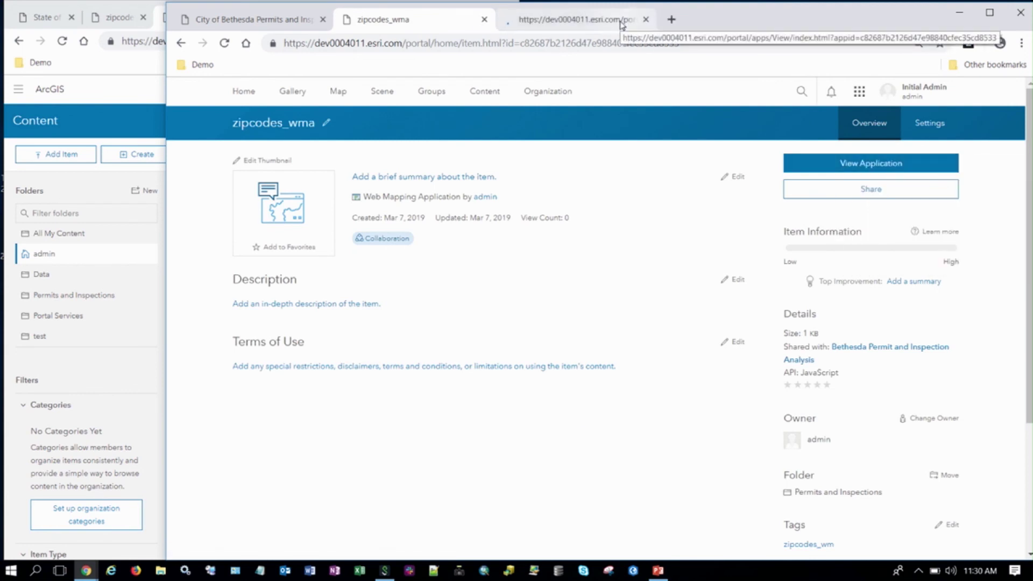
click(551, 22)
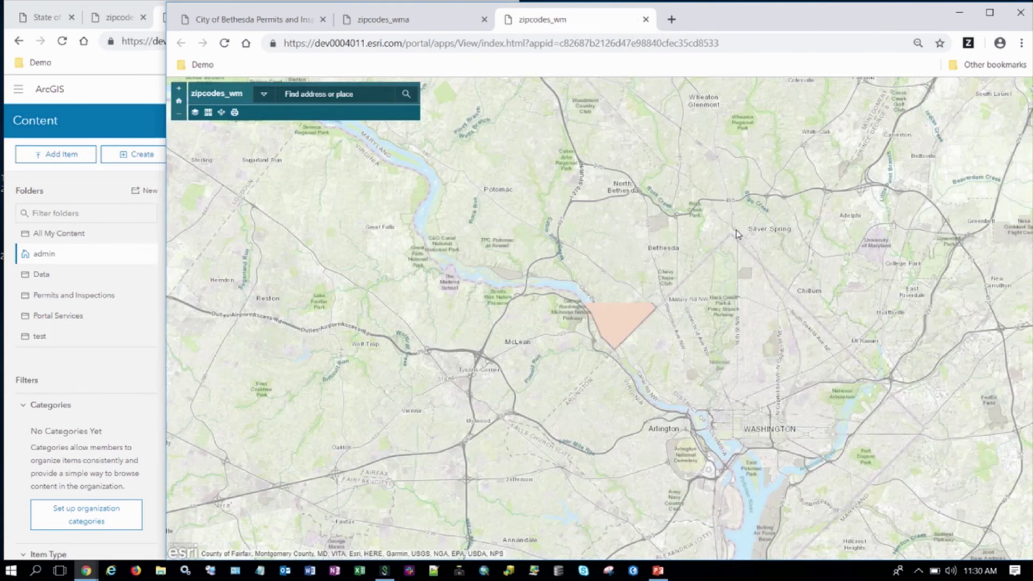
Examine the Bethesda zip code area in the application's map and open the pop-up of its large western polygon
drag(743, 267, 718, 303)
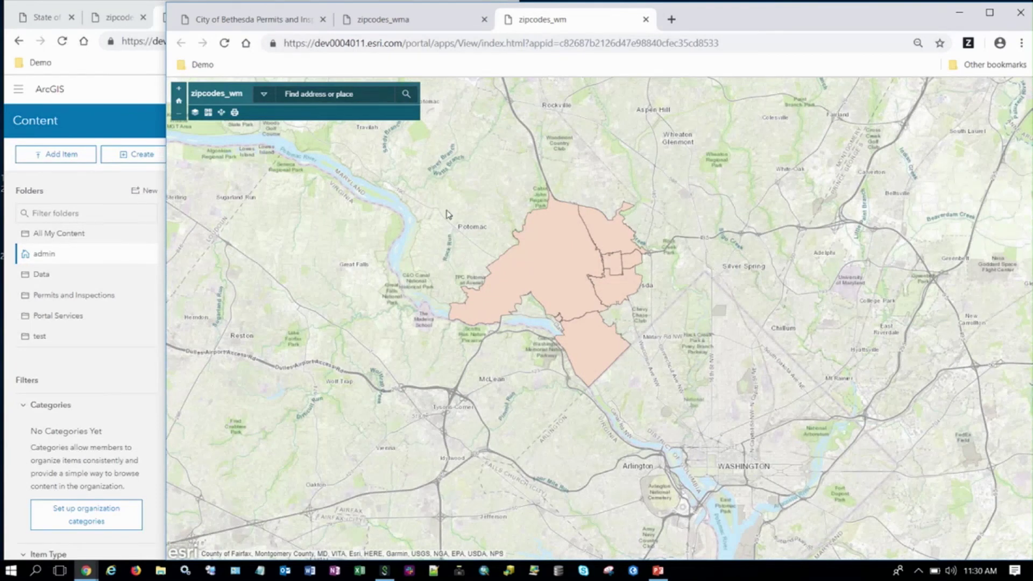
drag(447, 210, 471, 230)
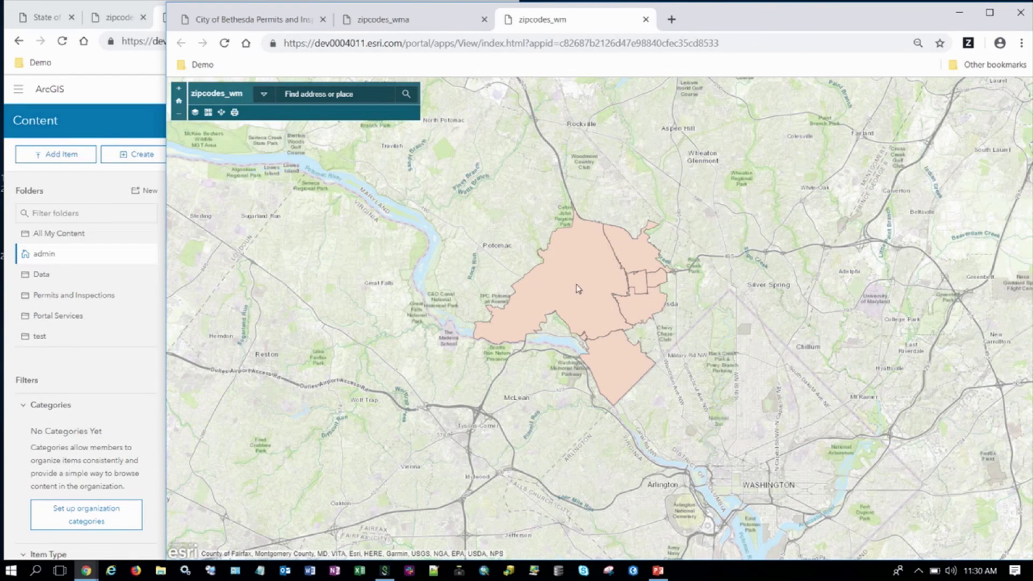
click(586, 294)
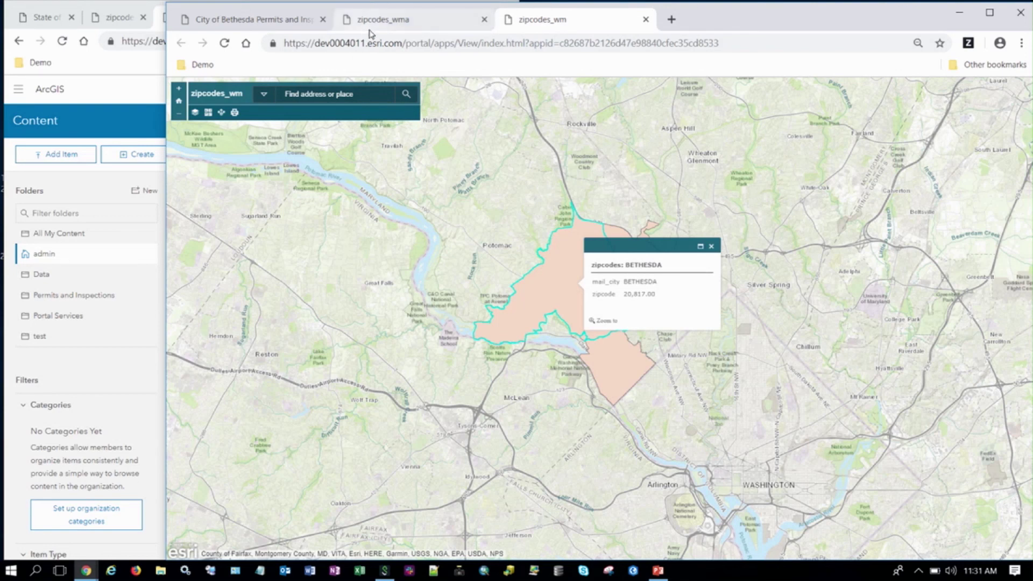
Return to the group's content and open its PermitTrends model in Insights in a new browser tab
click(388, 24)
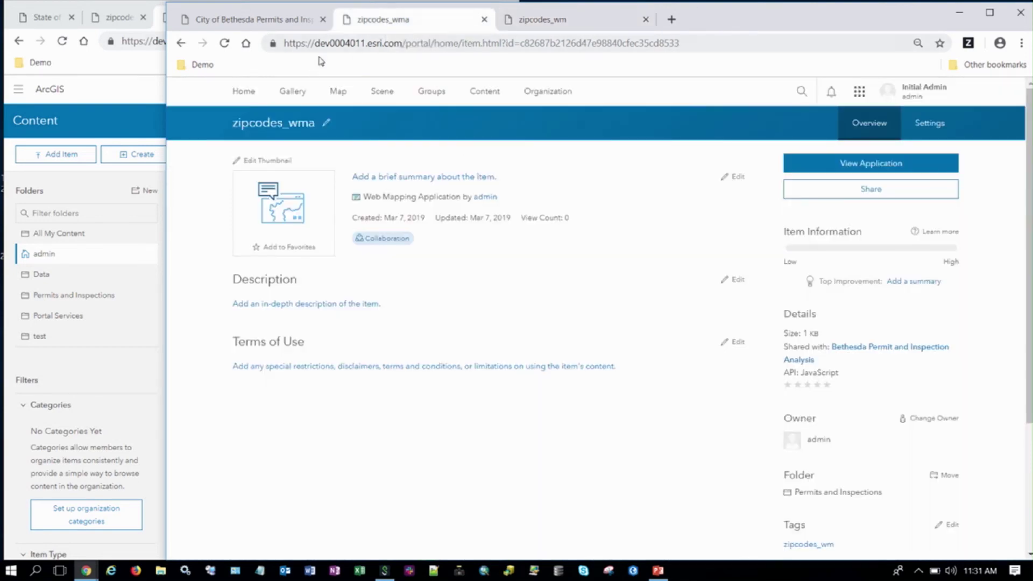
click(179, 42)
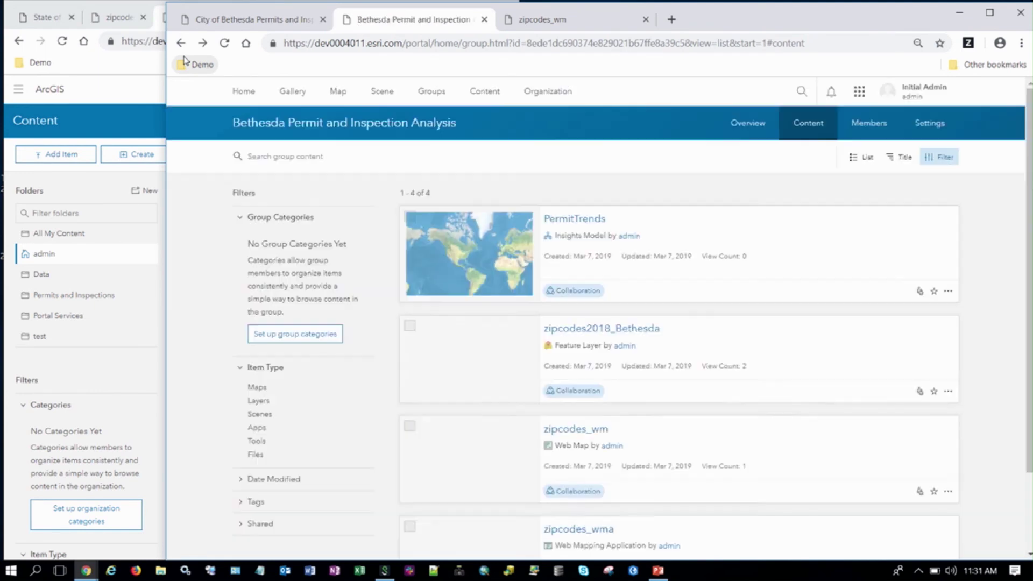
scroll(624, 476, down, 3)
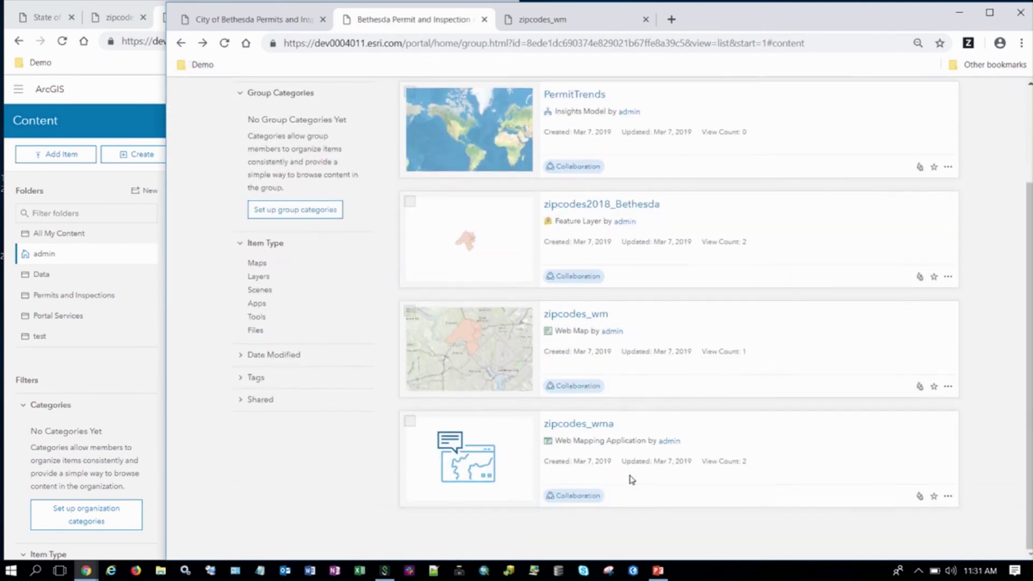
click(580, 95)
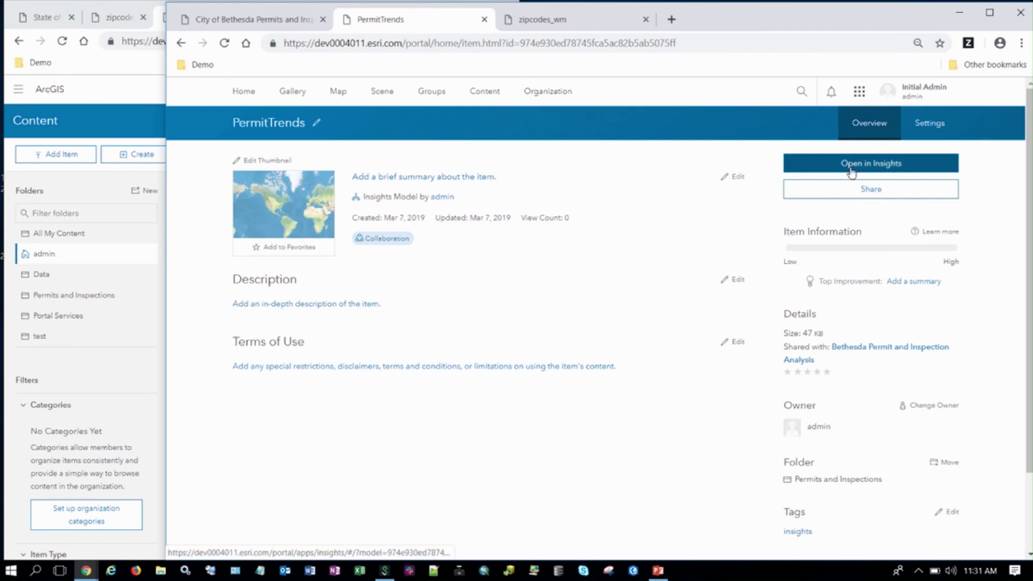
right_click(844, 165)
click(870, 173)
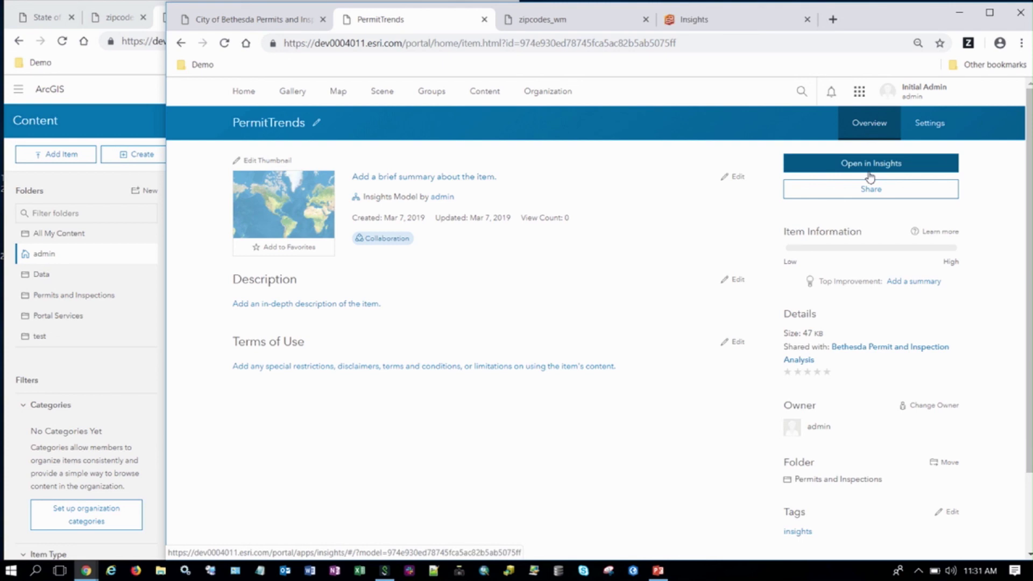
Add the PermitTrends model to Page 1 of the new workbook and switch the page to analysis view
click(746, 21)
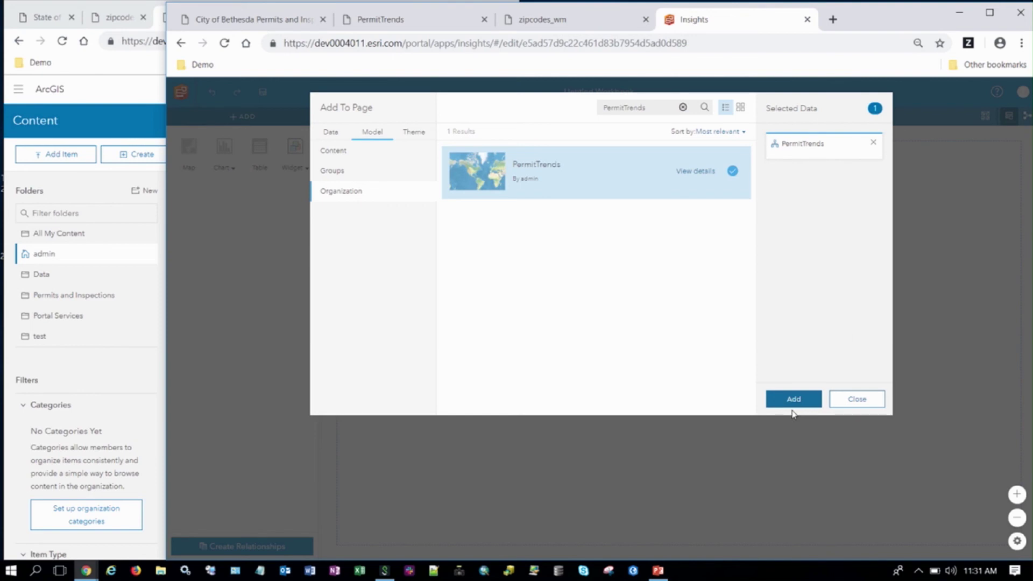
click(794, 399)
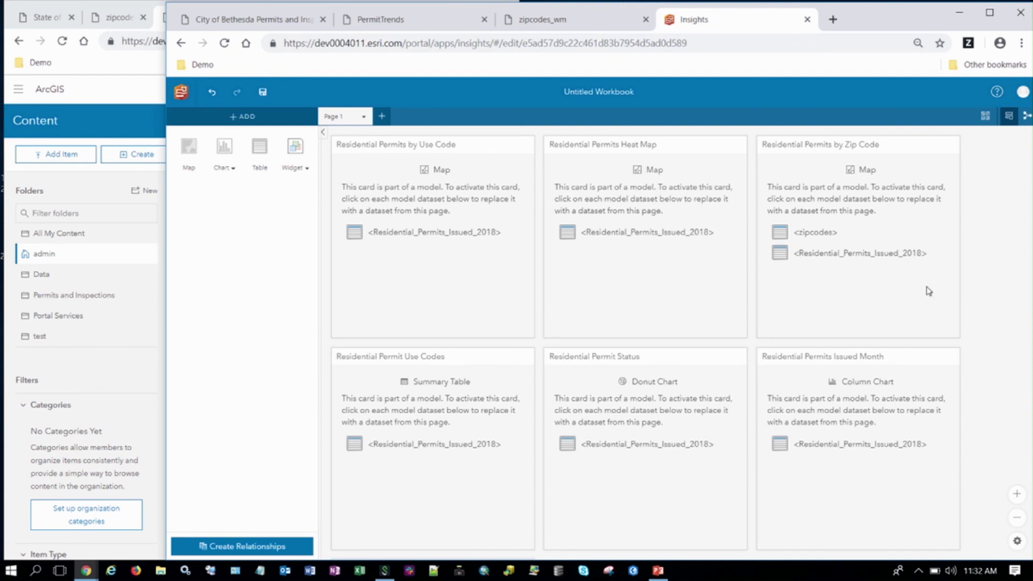
click(1027, 116)
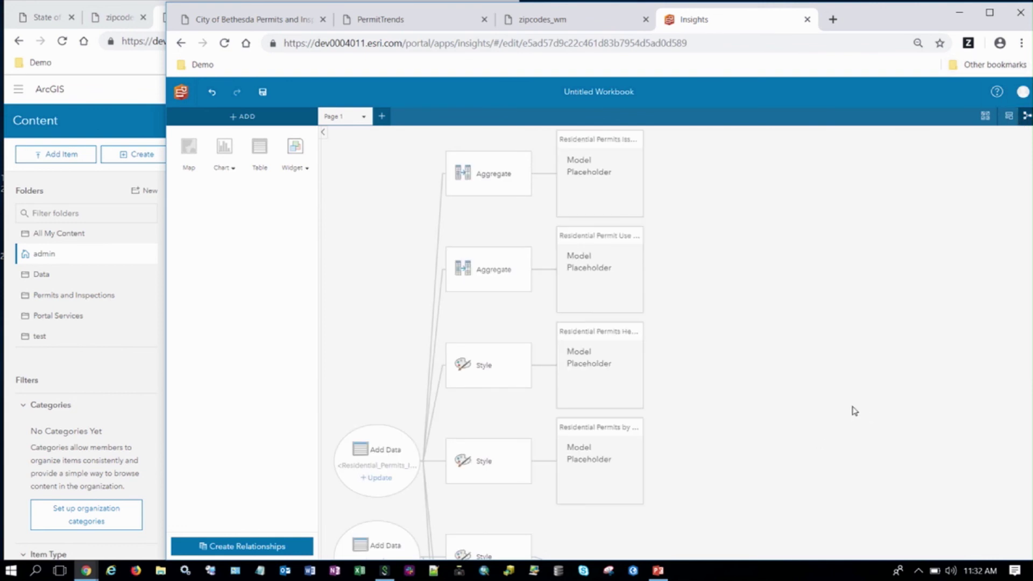
scroll(847, 409, down, 3)
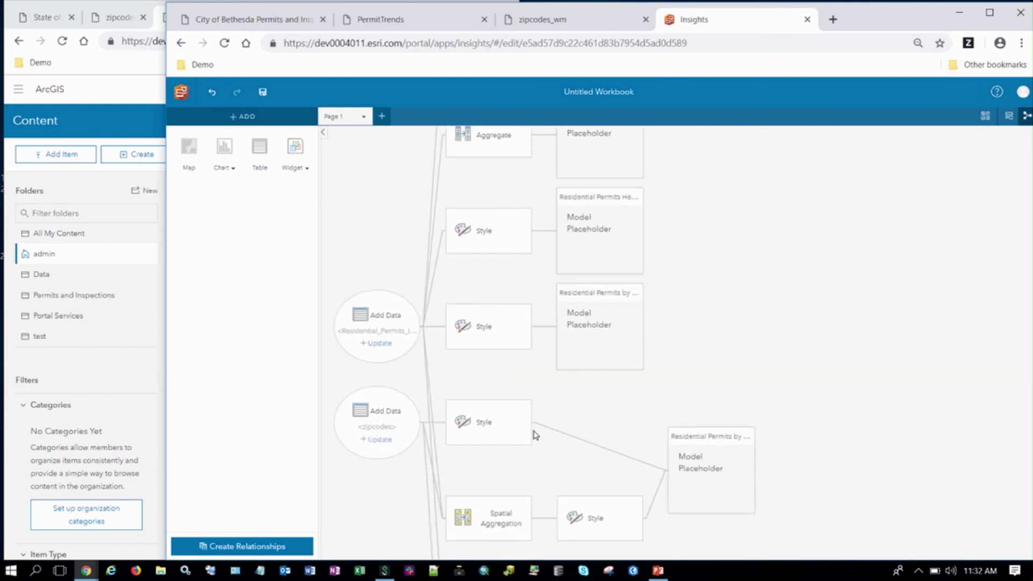
click(377, 351)
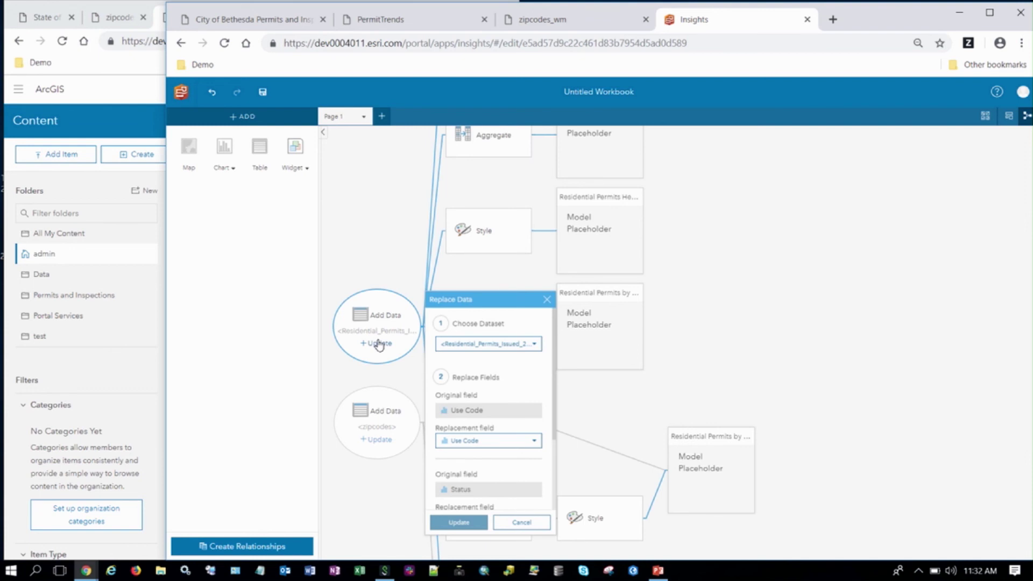
click(533, 347)
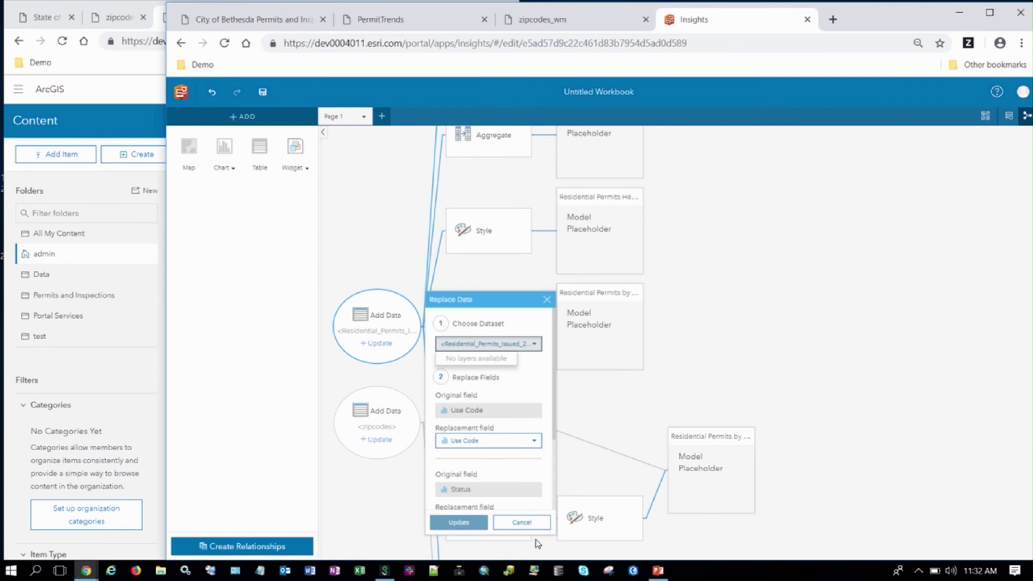
click(521, 522)
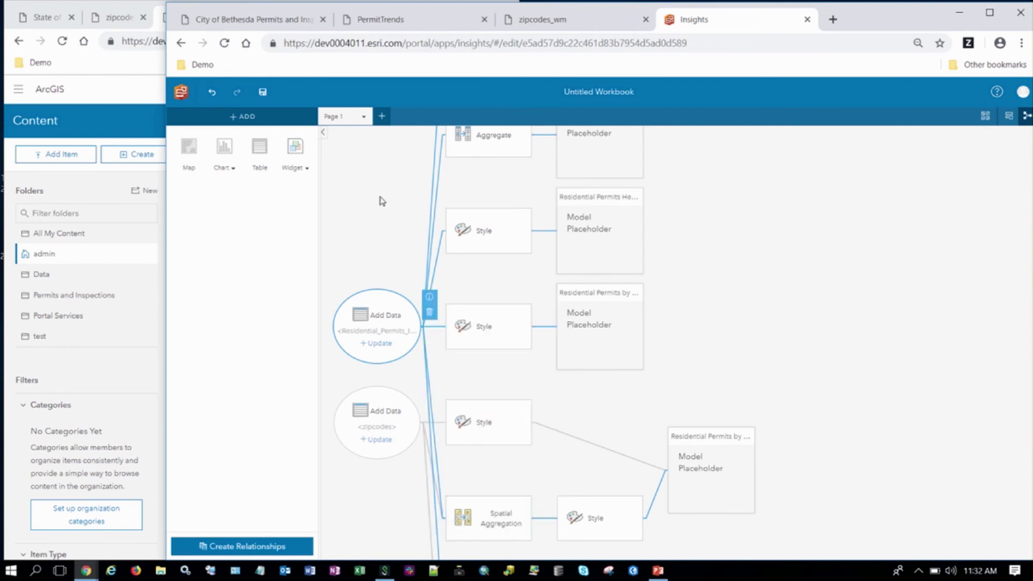
Add the Residential_Permit_Bethesda_Issued_2018 and zipcodes2018_Bethesda datasets to the workbook page
click(246, 116)
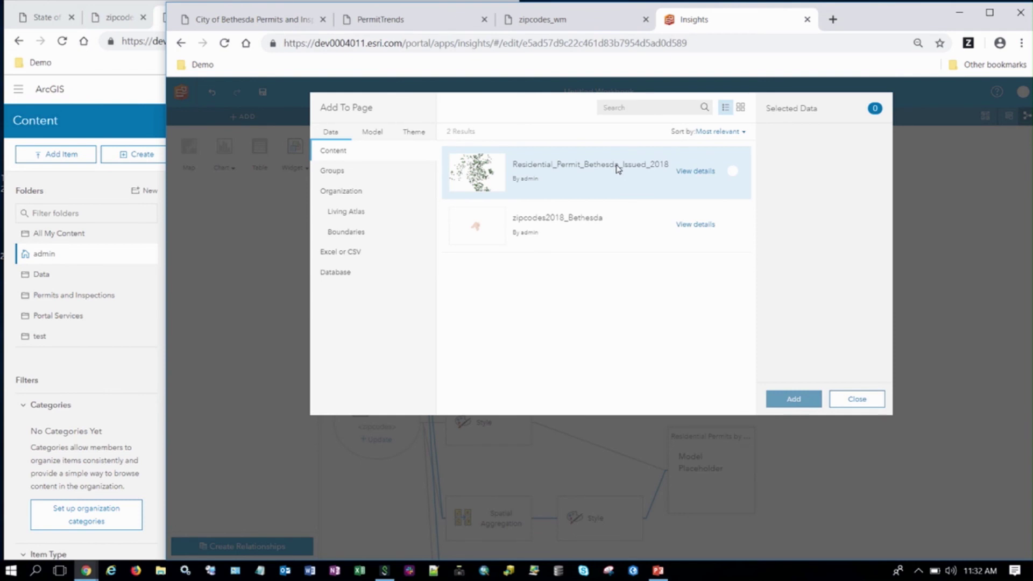
click(733, 171)
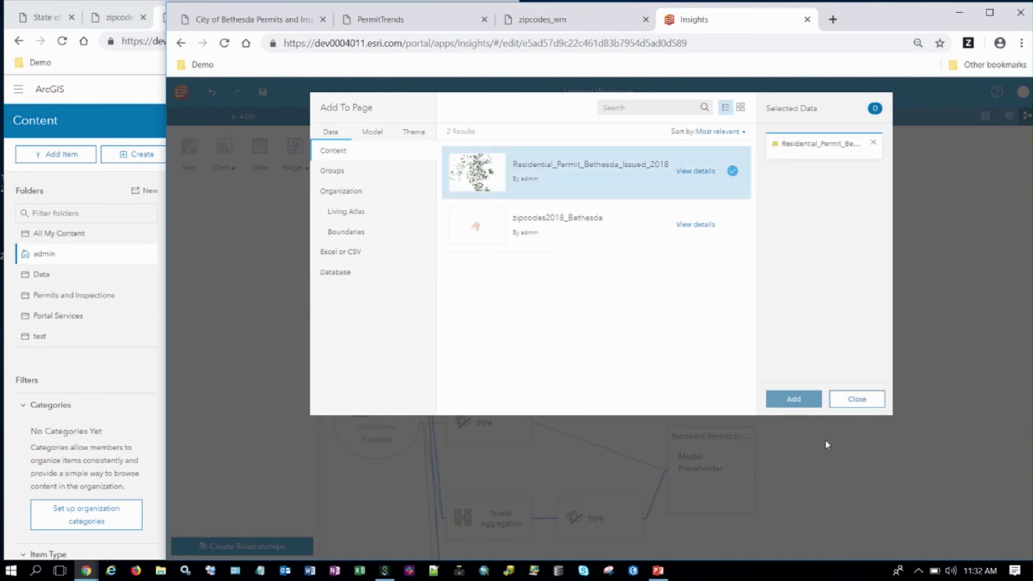
click(734, 225)
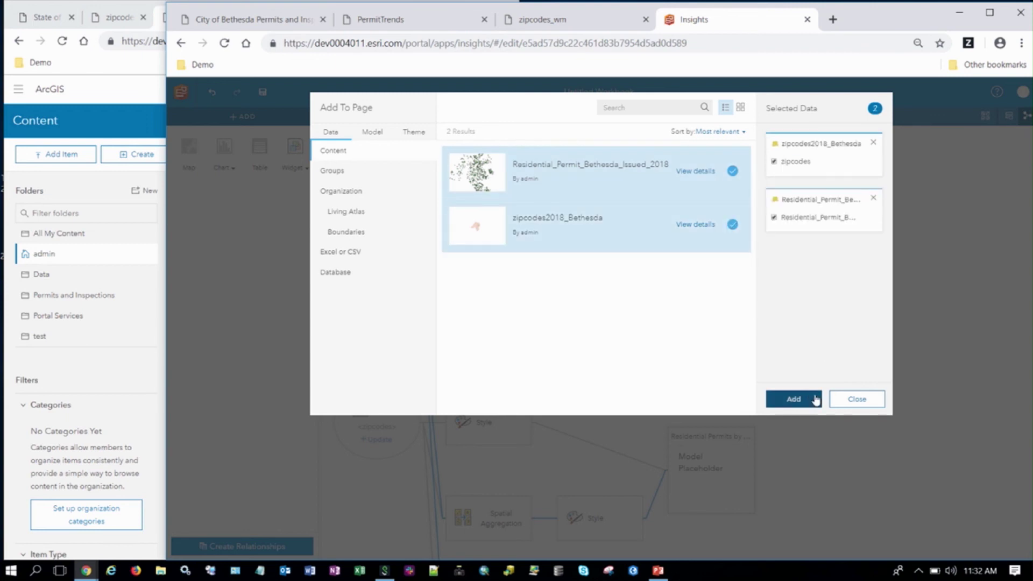
click(794, 400)
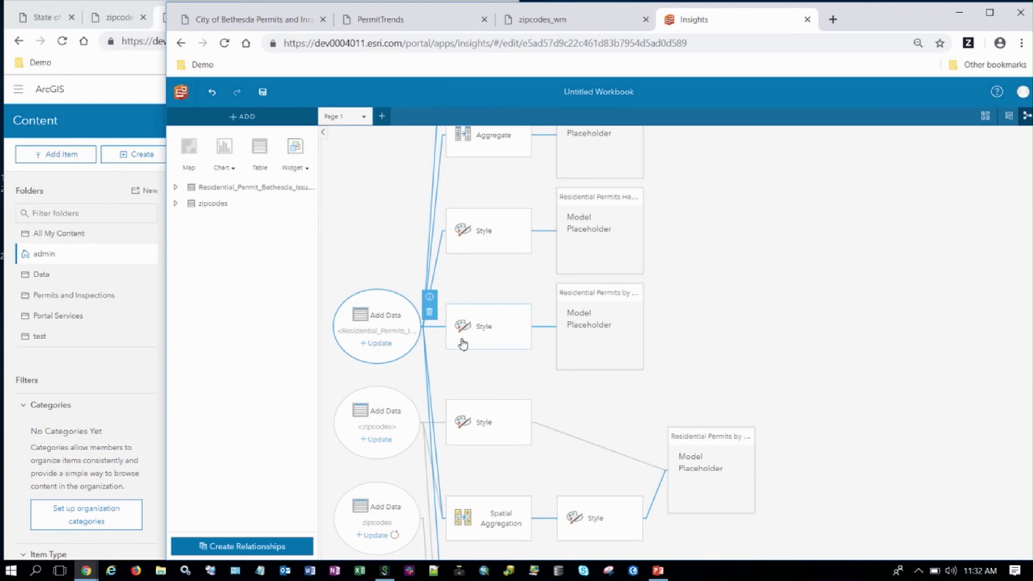
Replace the model's residential permits placeholder data with the Residential_Permit_Bethesda_Issued_2018 dataset, keeping the matched fields, and update the model
click(377, 345)
click(534, 344)
click(533, 359)
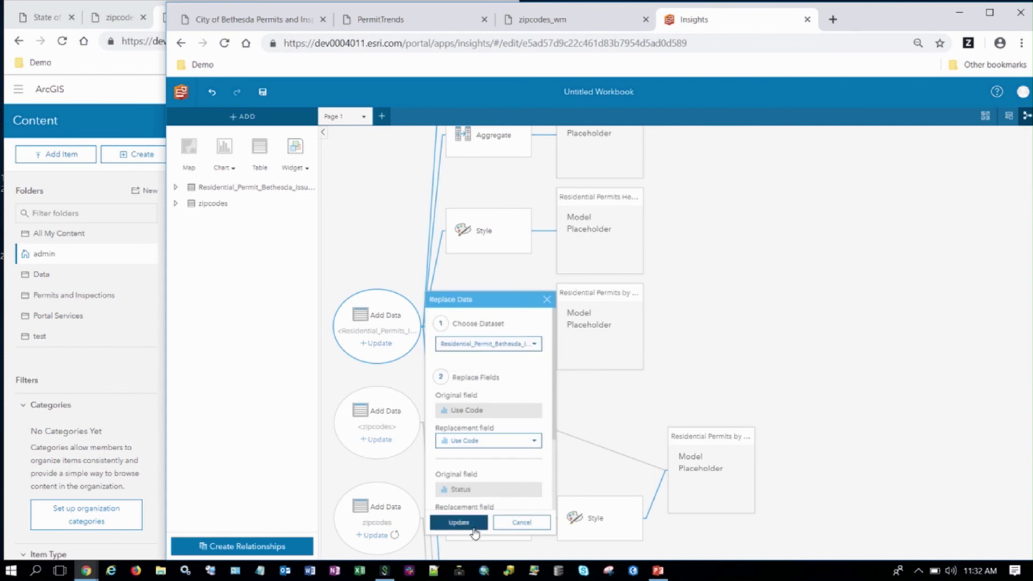
click(459, 522)
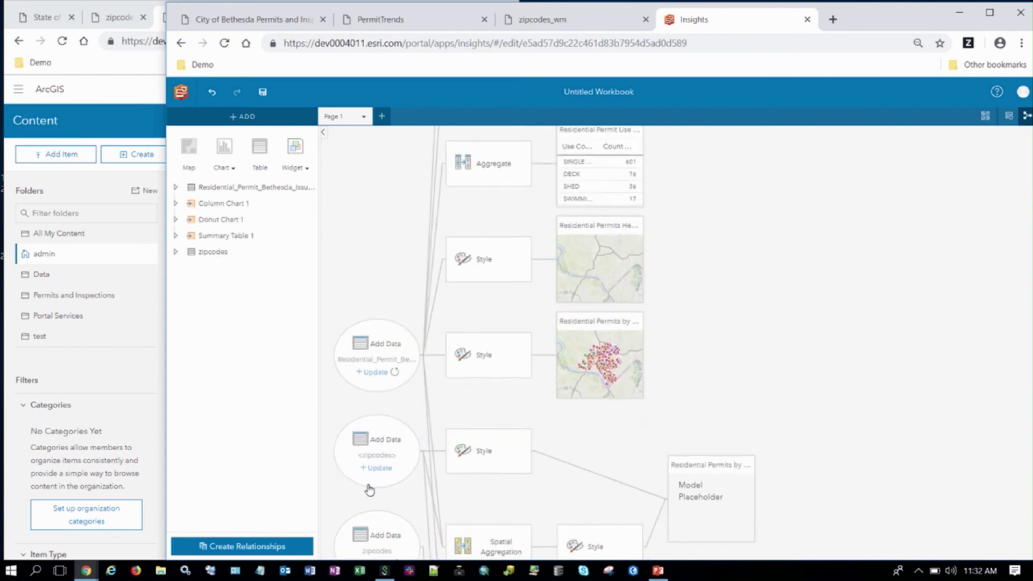
Replace the model's remaining zip code placeholder data with the zipcodes dataset, using mail_city as the replacement field, and update the model
click(383, 469)
click(537, 275)
click(487, 293)
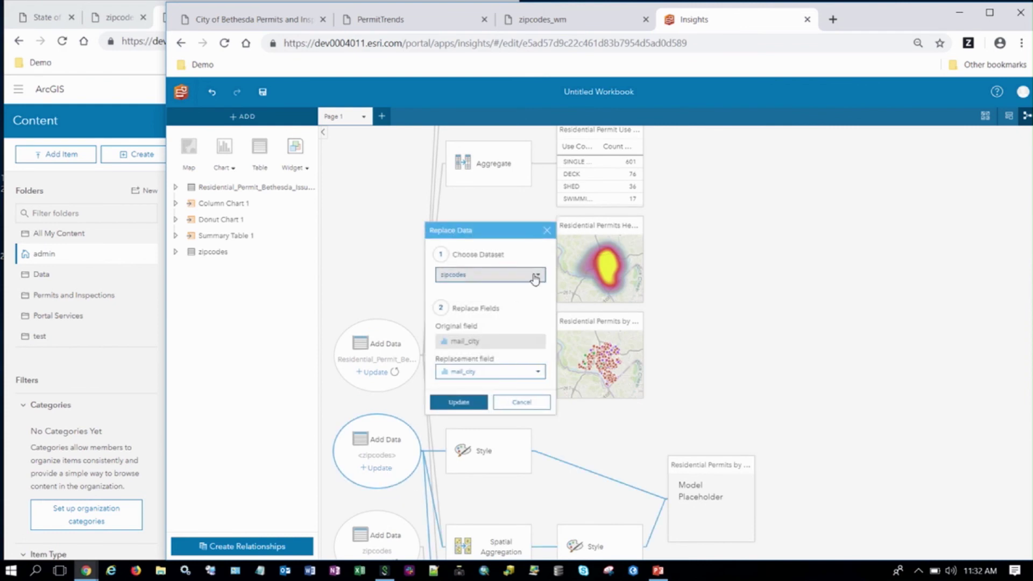
click(530, 276)
click(484, 288)
click(464, 401)
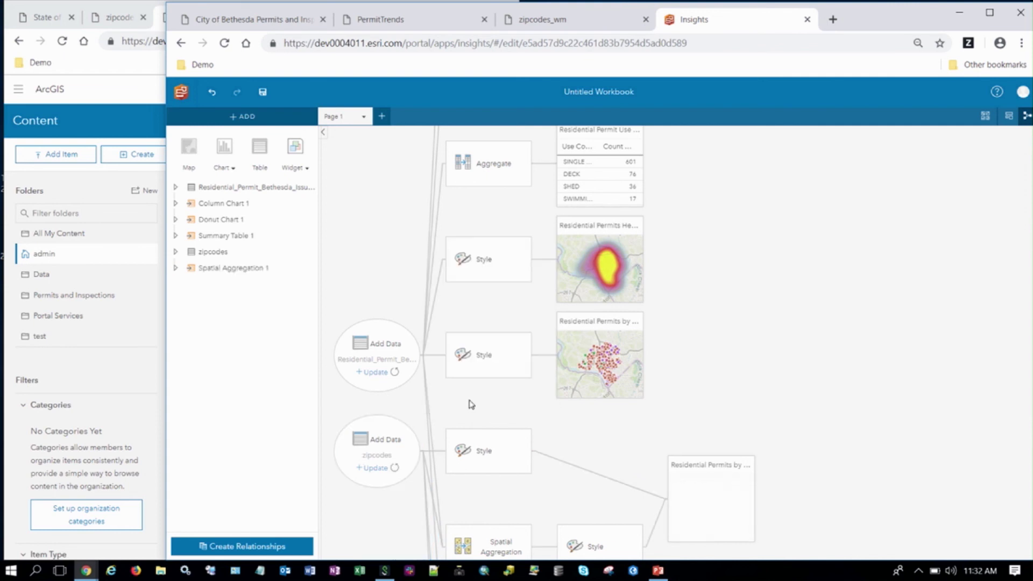
Return Page 1 to its card view and inspect the Bethesda permit count on the Residential Permits by Zip Code map
click(1008, 116)
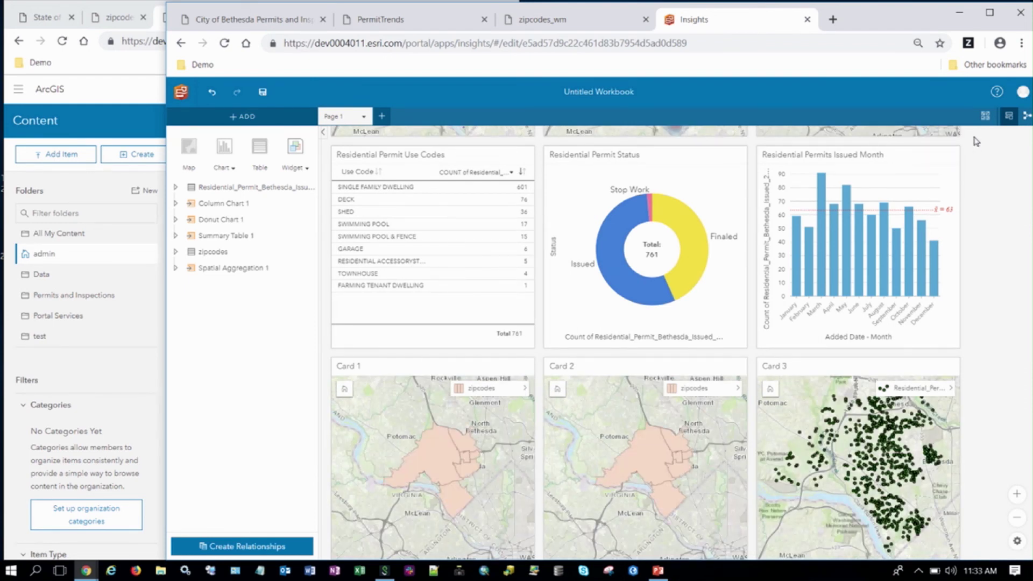
scroll(868, 269, up, 4)
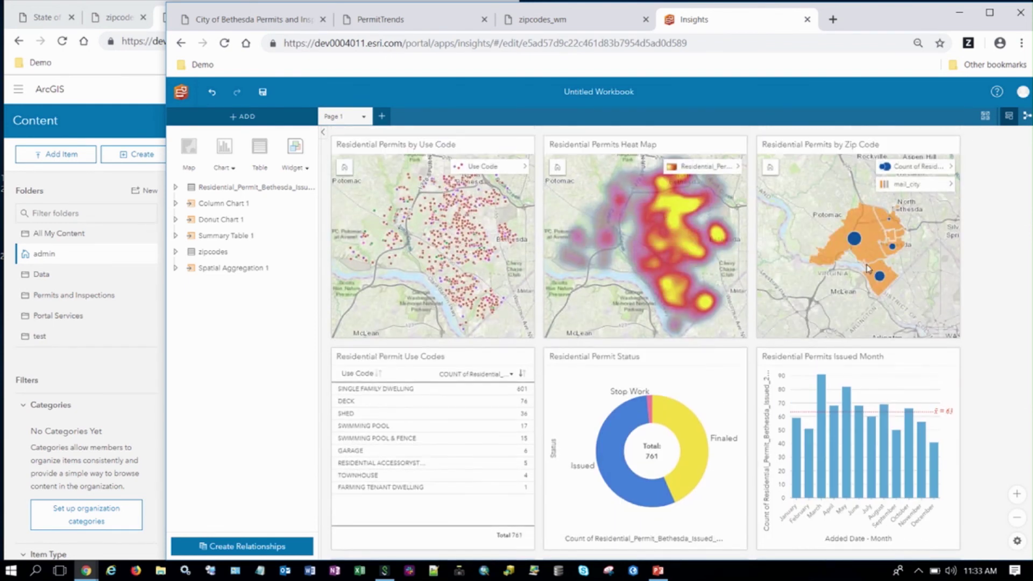
mouse_move(874, 237)
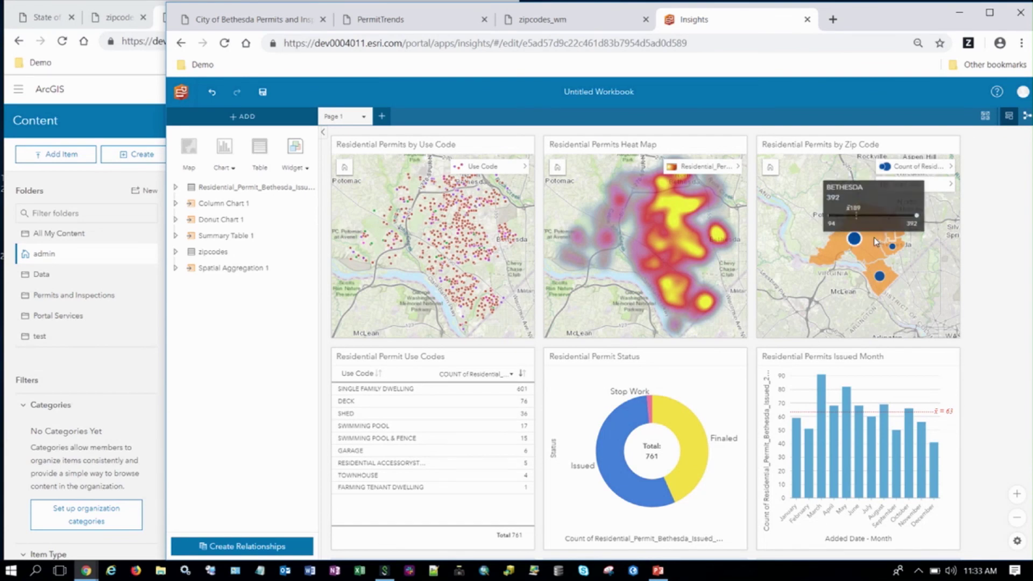